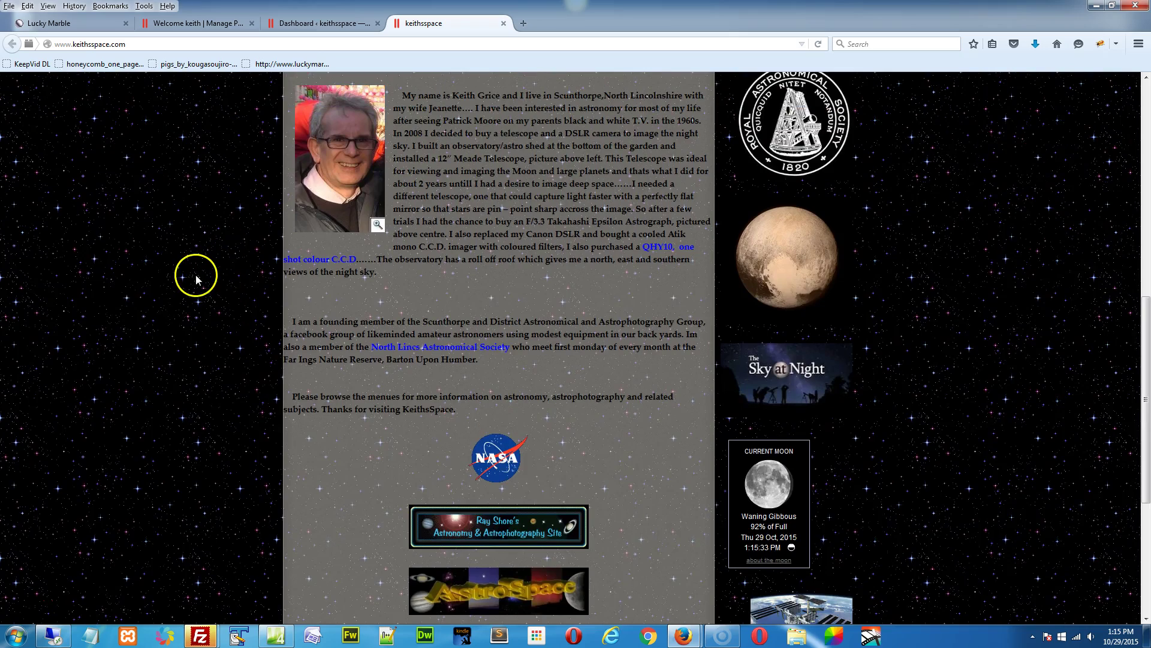
Open the live site's Tutorials page and view the pages listed under Tutorials in the site navigation
scroll(201, 282, up, 5)
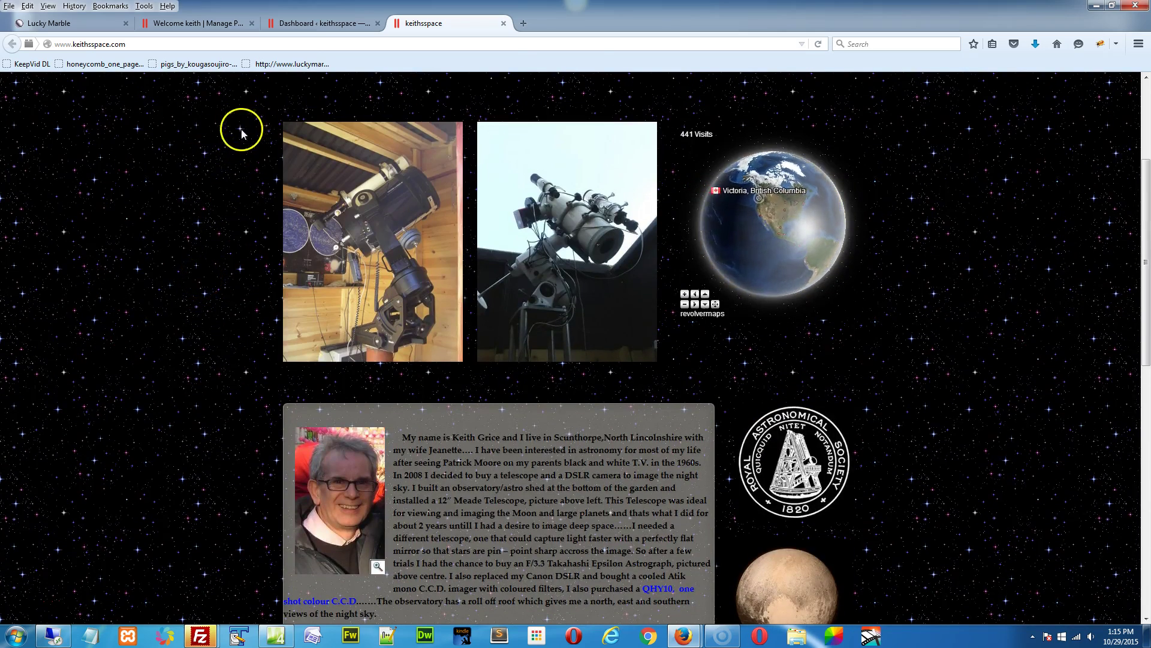
scroll(203, 201, up, 1)
scroll(203, 200, up, 2)
mouse_move(439, 85)
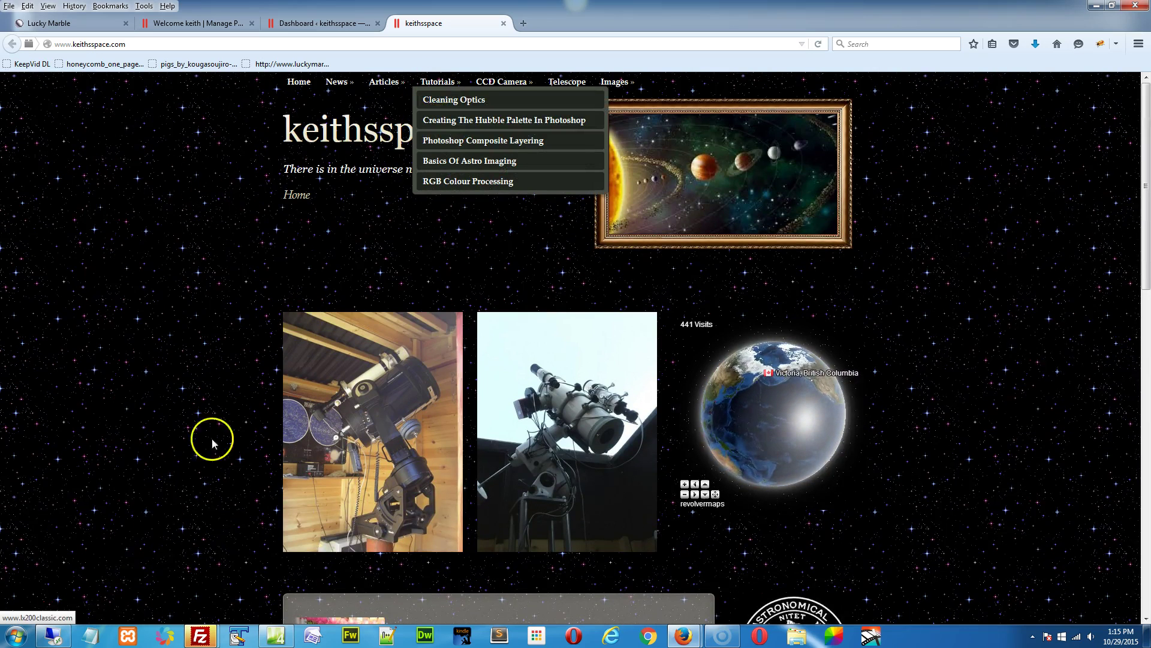
click(444, 89)
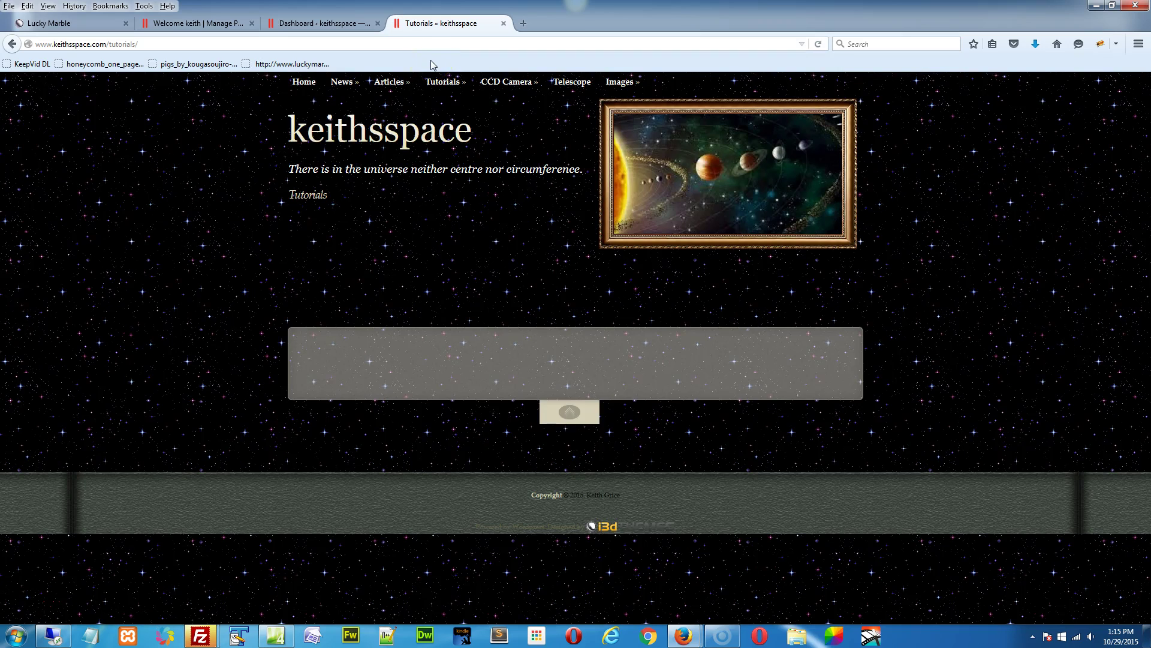
mouse_move(438, 88)
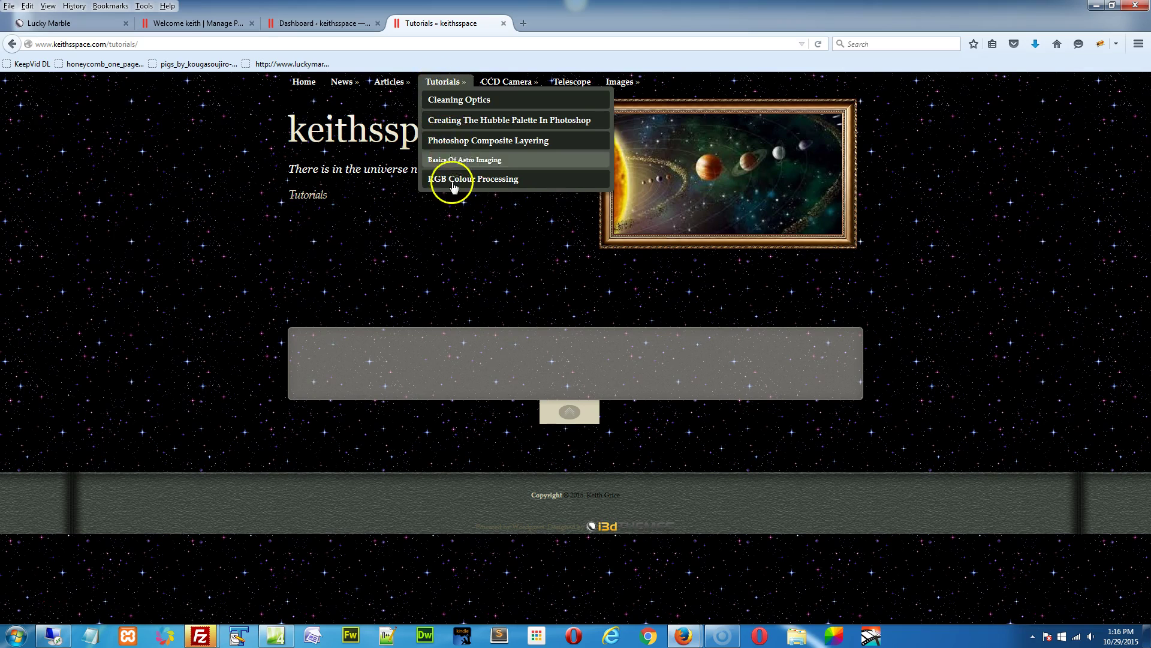
Switch to the site's WordPress dashboard and open the menu editor under Appearance
click(321, 24)
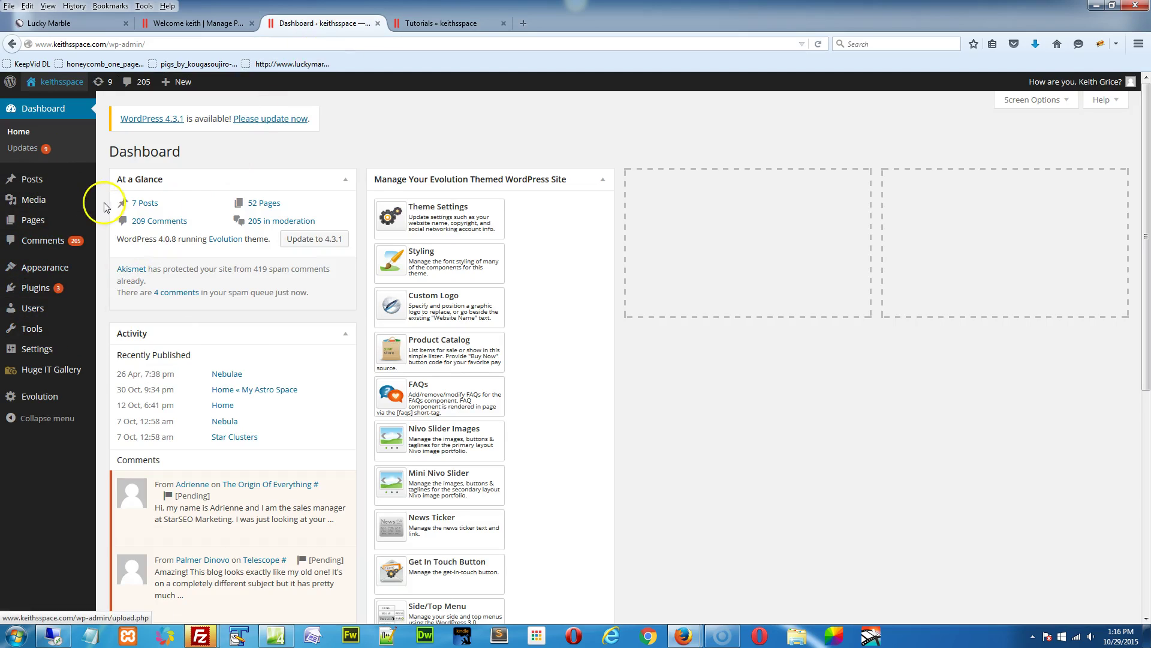
mouse_move(99, 288)
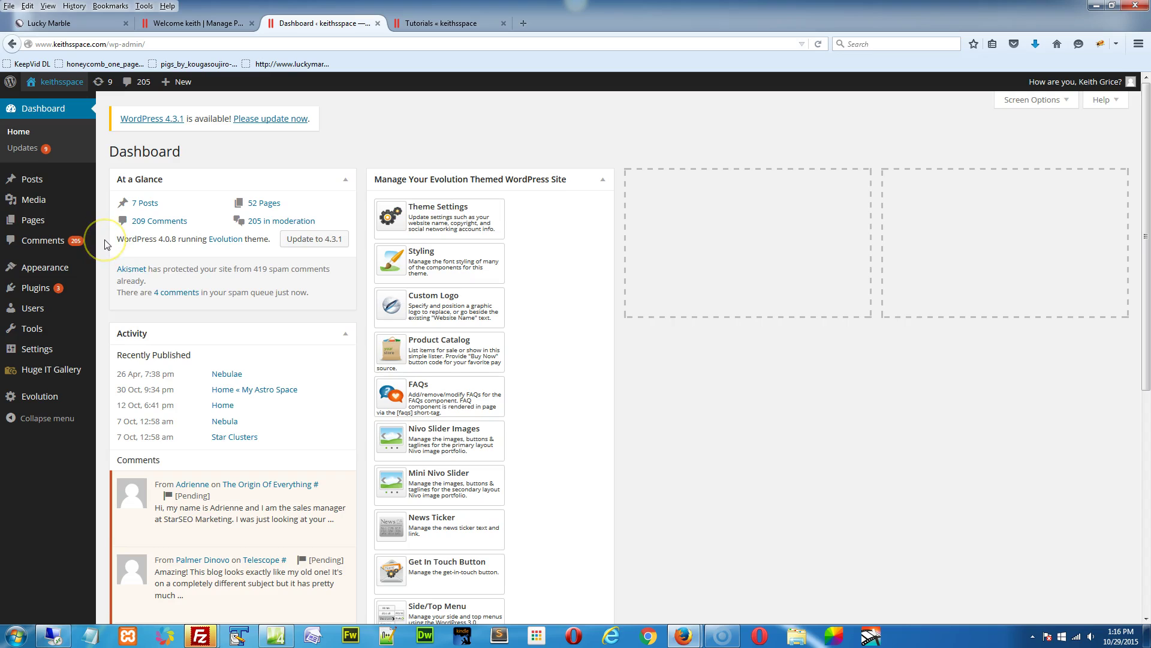
click(32, 273)
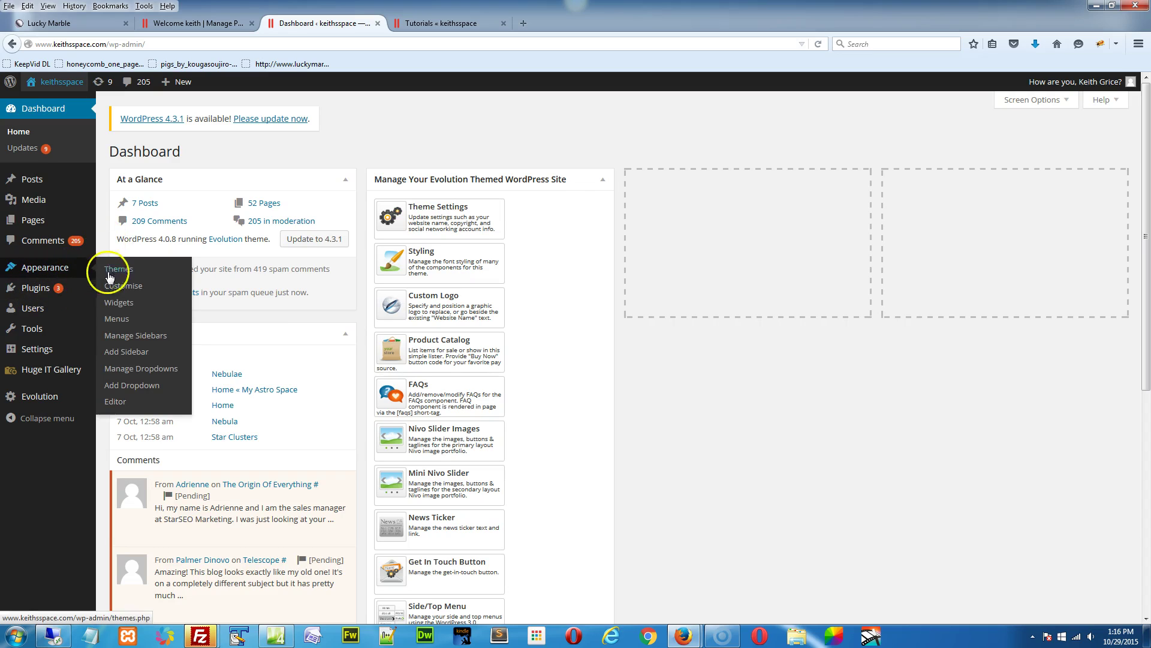
click(117, 319)
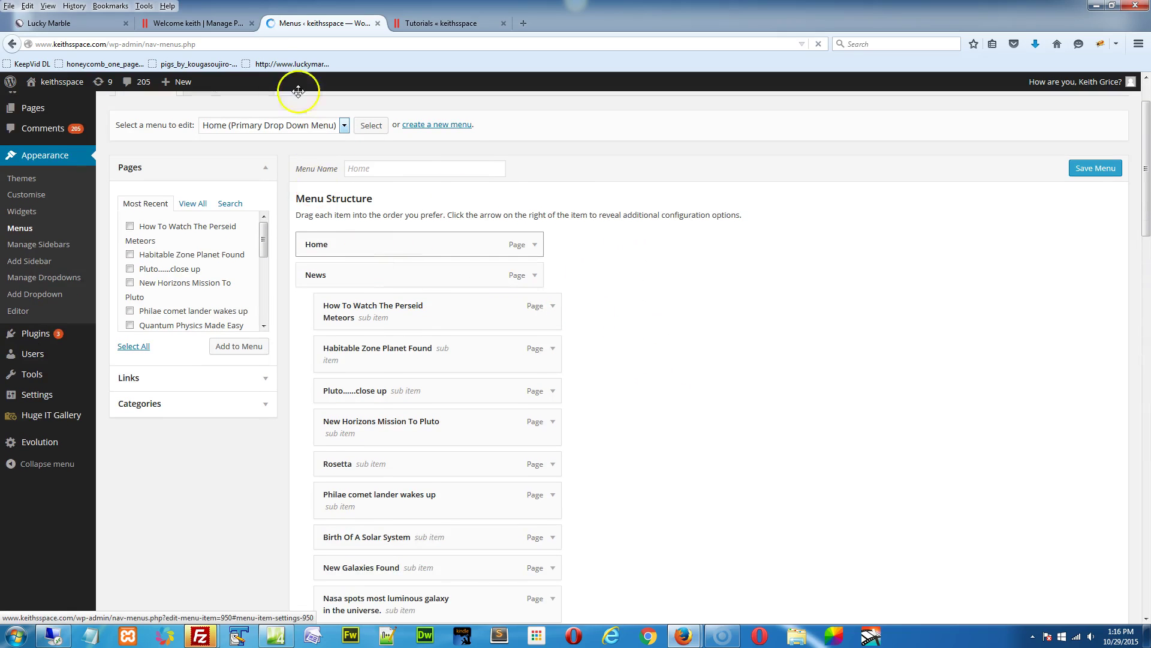
Check the News dropdown on the live site, and expand the matching News page item in the menu structure
click(462, 24)
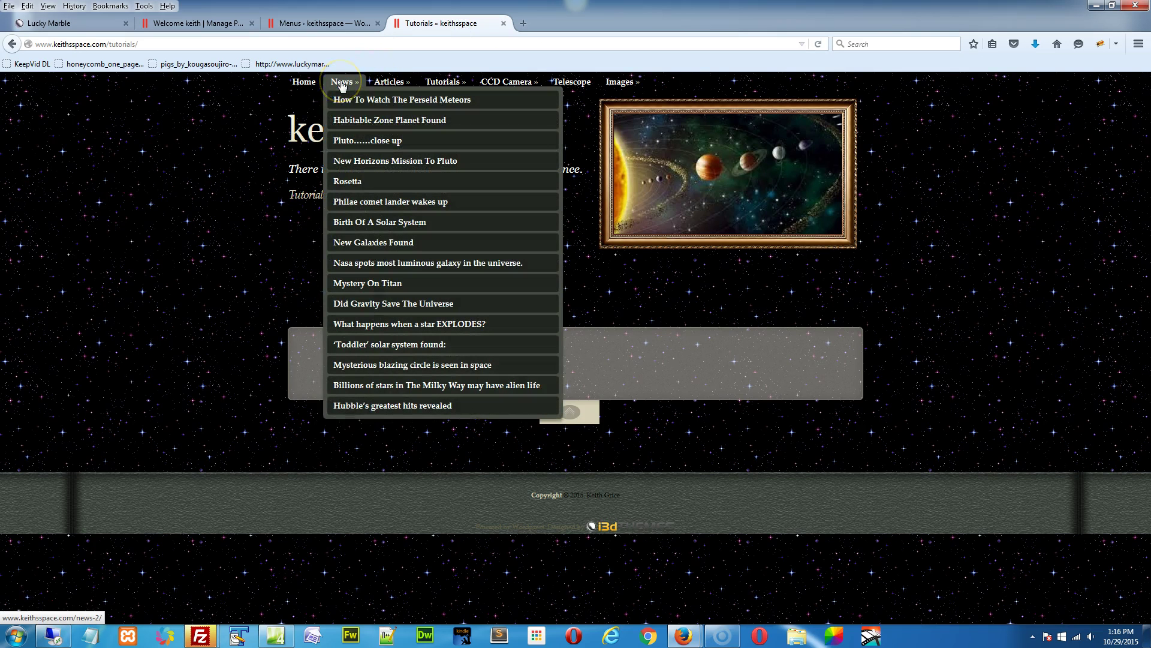
click(323, 24)
click(339, 272)
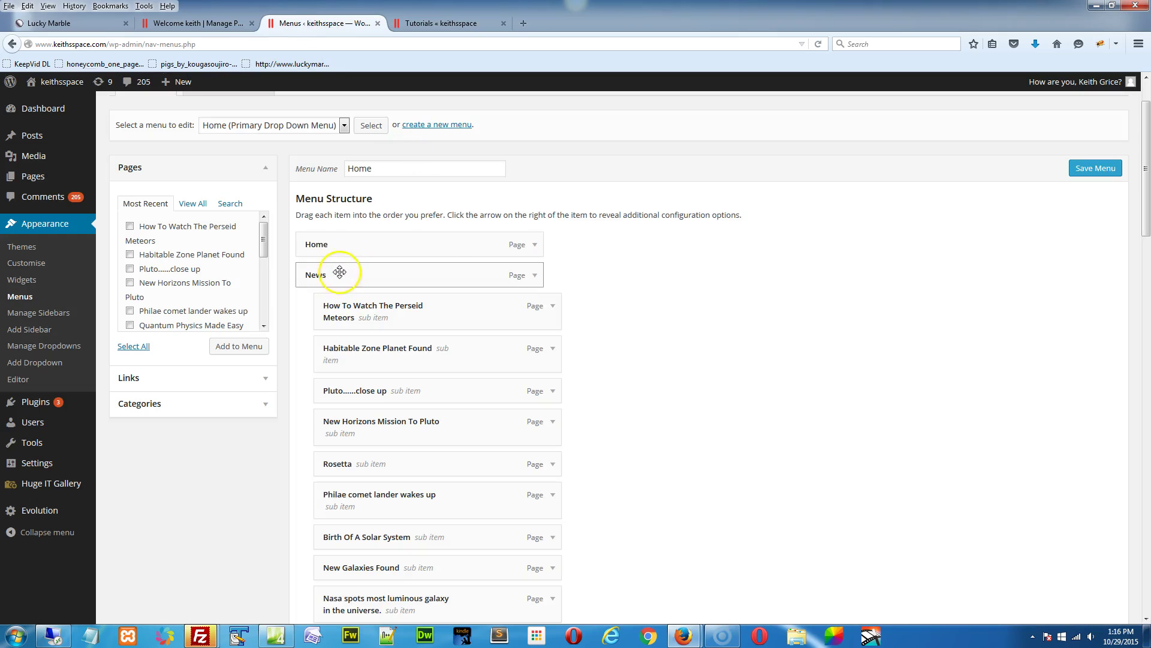
click(534, 275)
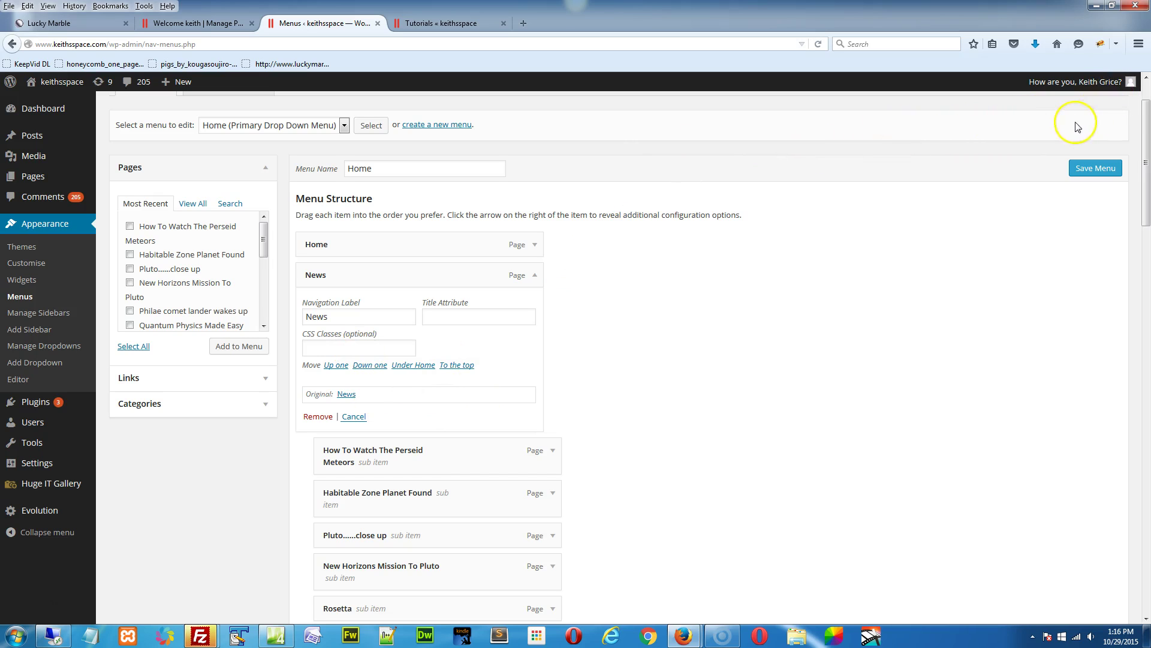
Enable the Posts, Tags, Link Target, Link Relationship (XFN) and Description screen options for the menu editor, and save the menu
drag(1146, 131, 1124, 60)
click(1036, 98)
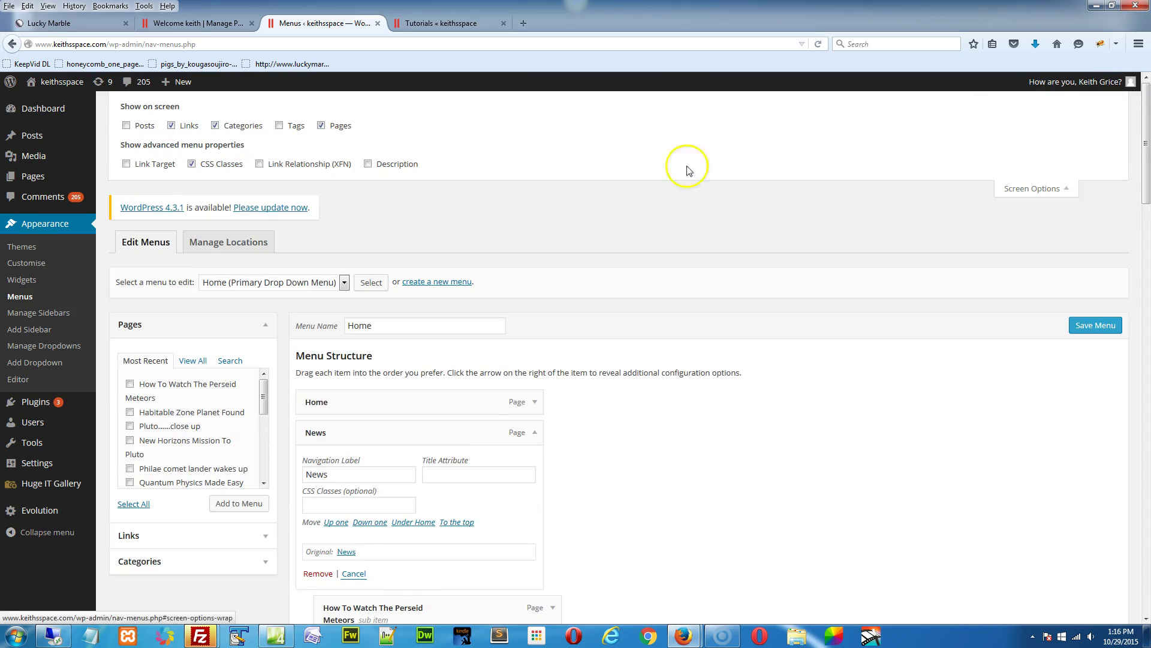
click(127, 165)
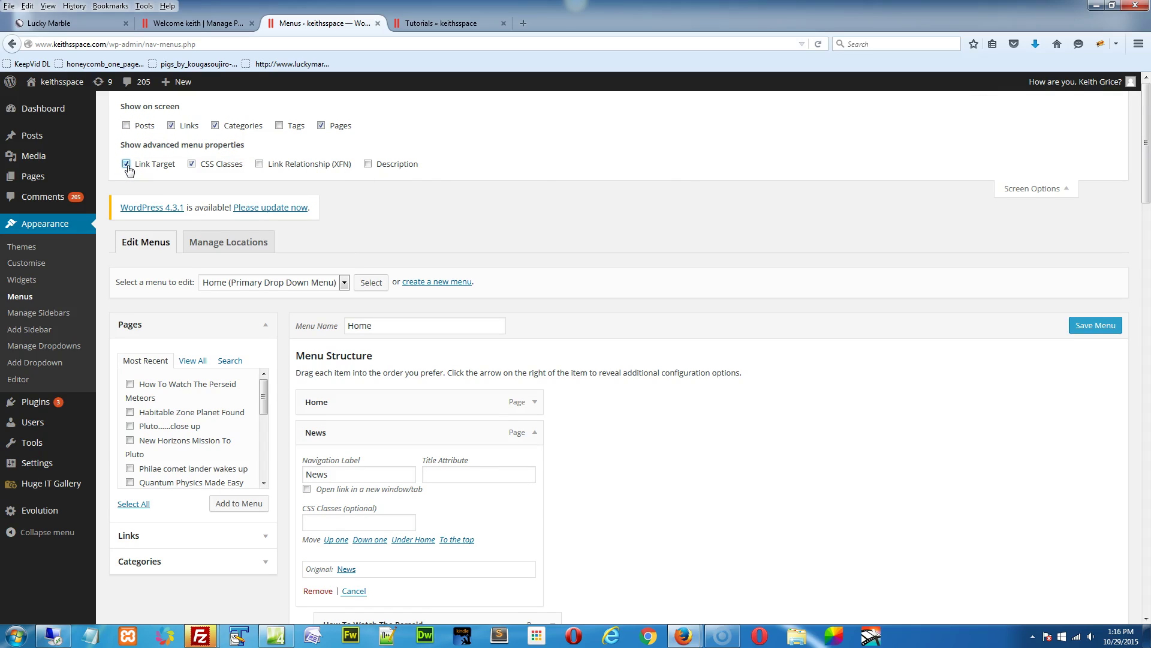
click(280, 127)
click(126, 126)
click(259, 165)
click(368, 165)
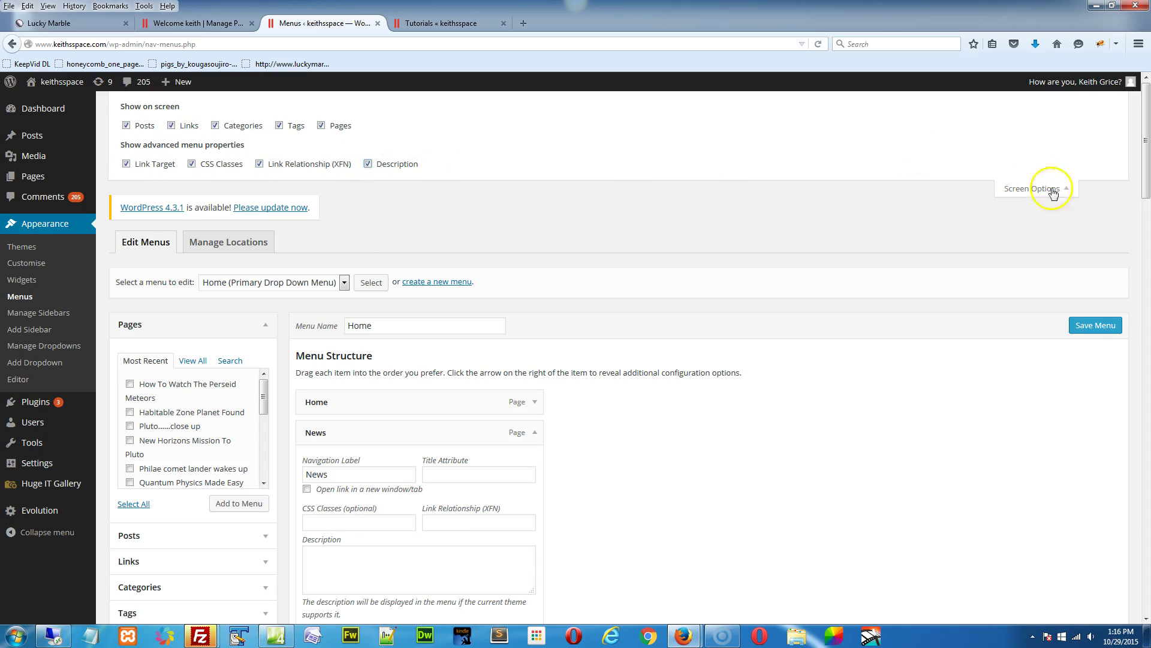
click(1088, 327)
click(1046, 187)
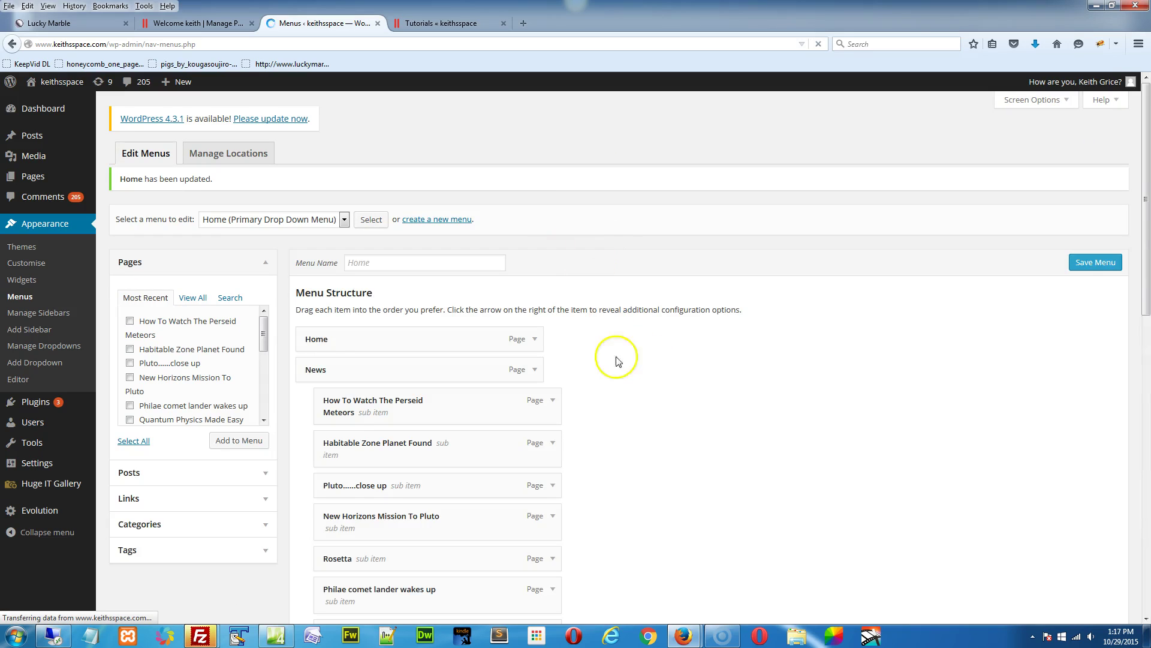
Examine the News page item's navigation label and settings, and look over its sub-items in the menu structure
click(535, 371)
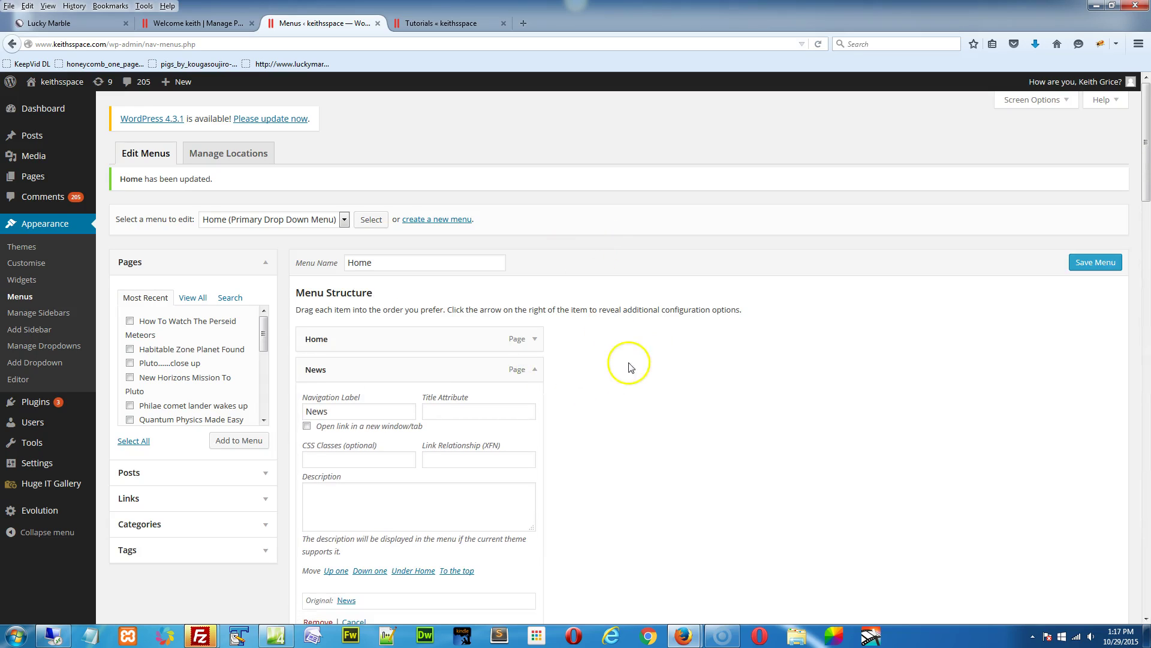
scroll(581, 411, down, 2)
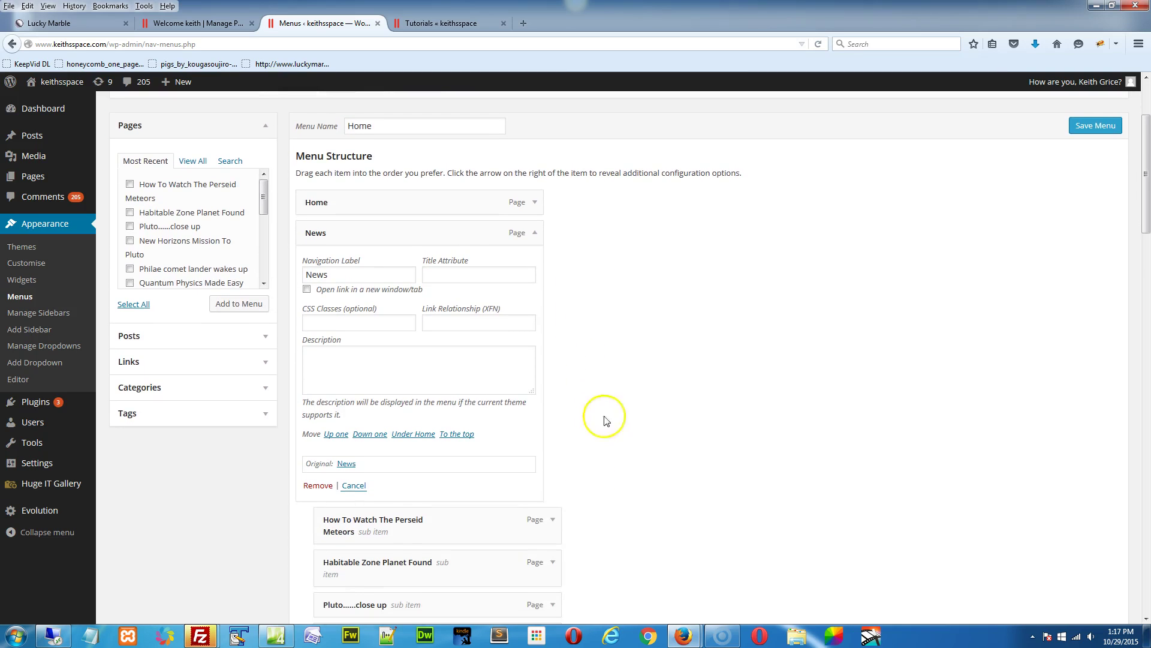
drag(360, 274, 282, 277)
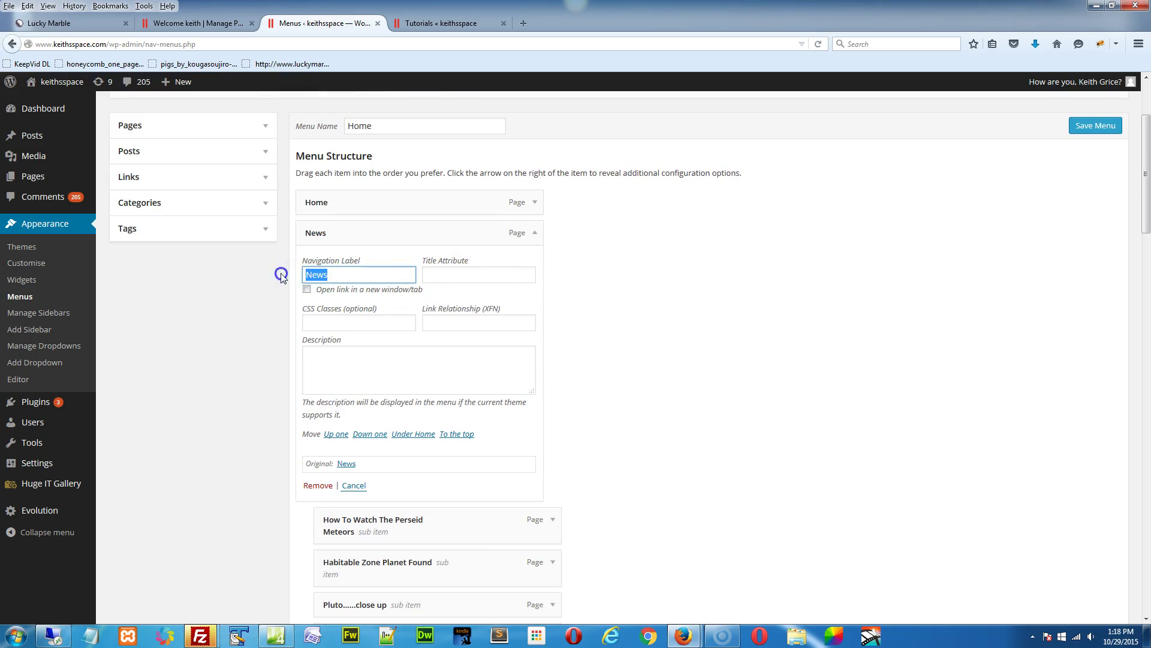
click(534, 233)
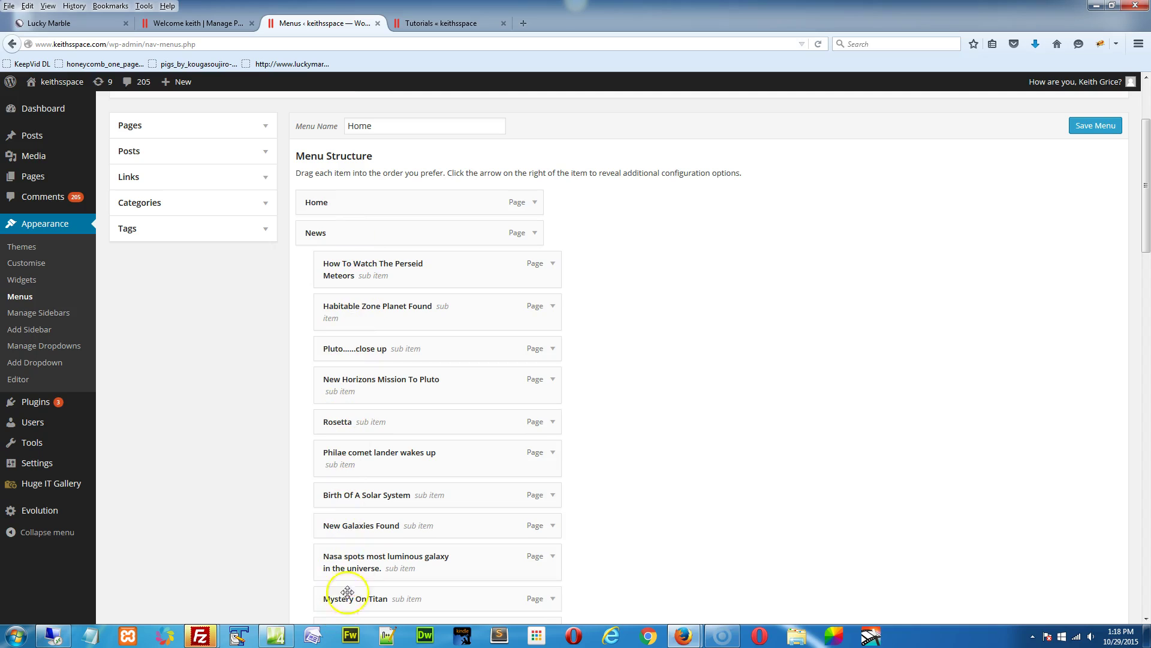
scroll(216, 364, down, 3)
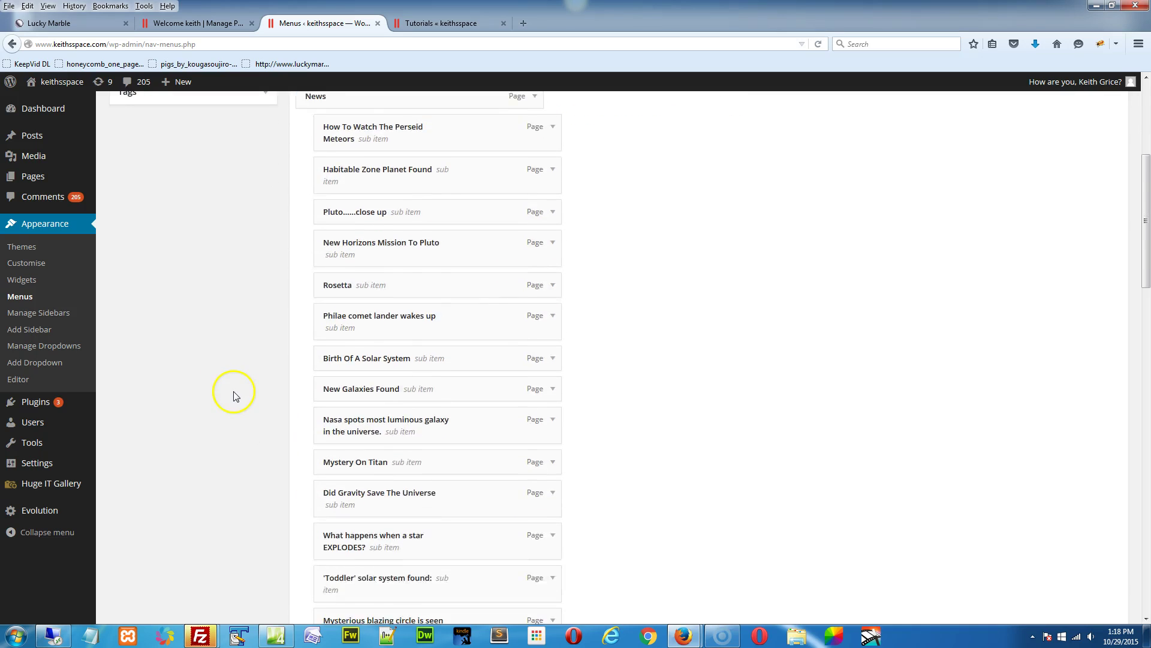
scroll(218, 365, up, 5)
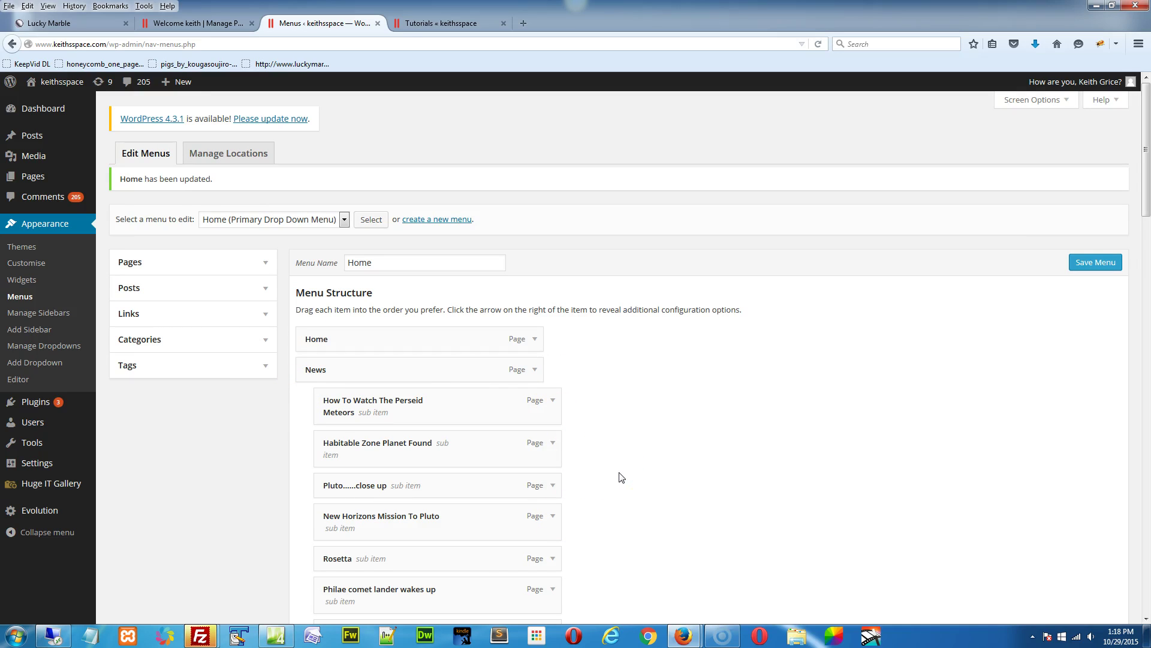
Add a custom link to the menu with the URL # and the link text News
click(221, 314)
triple_click(221, 353)
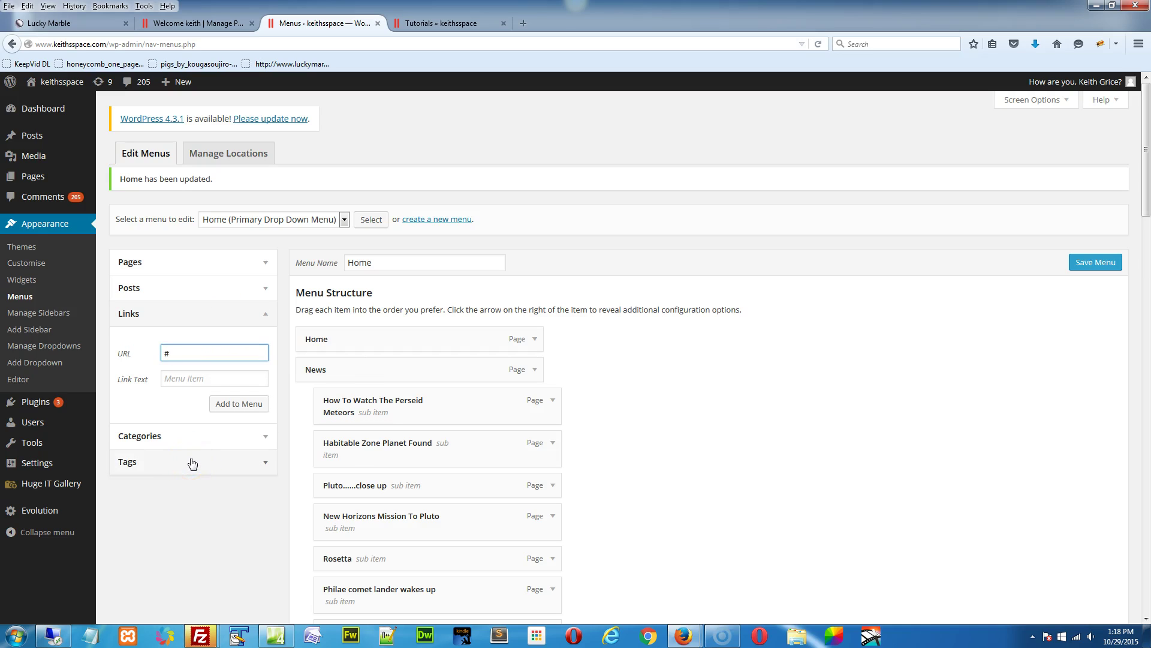
click(215, 379)
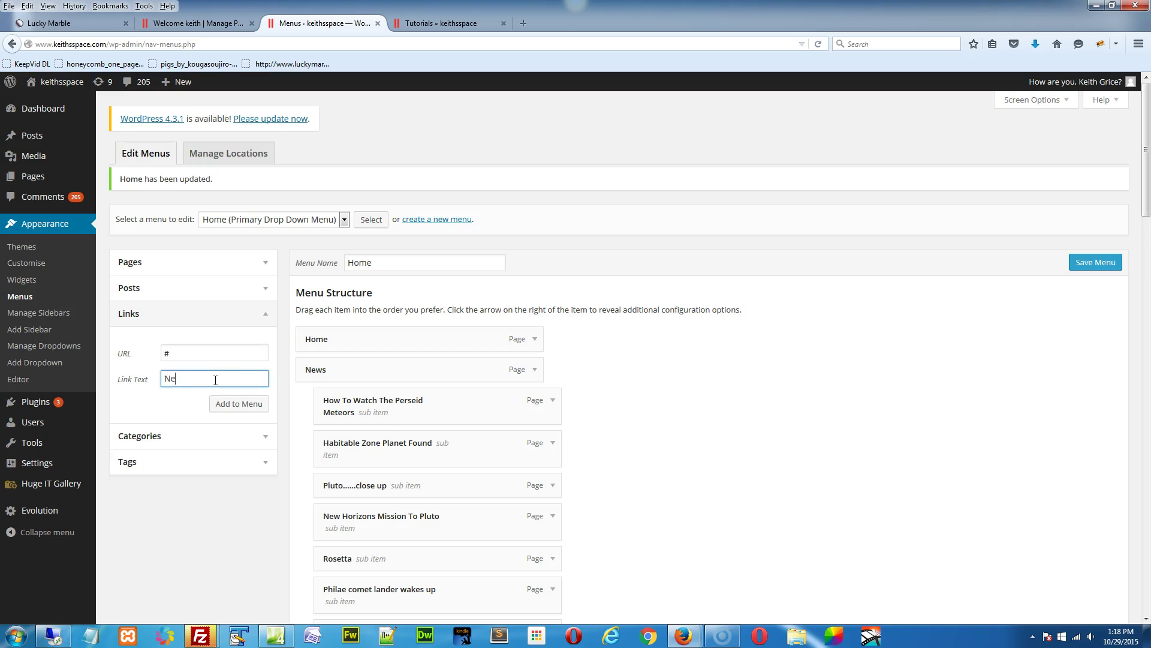
click(231, 403)
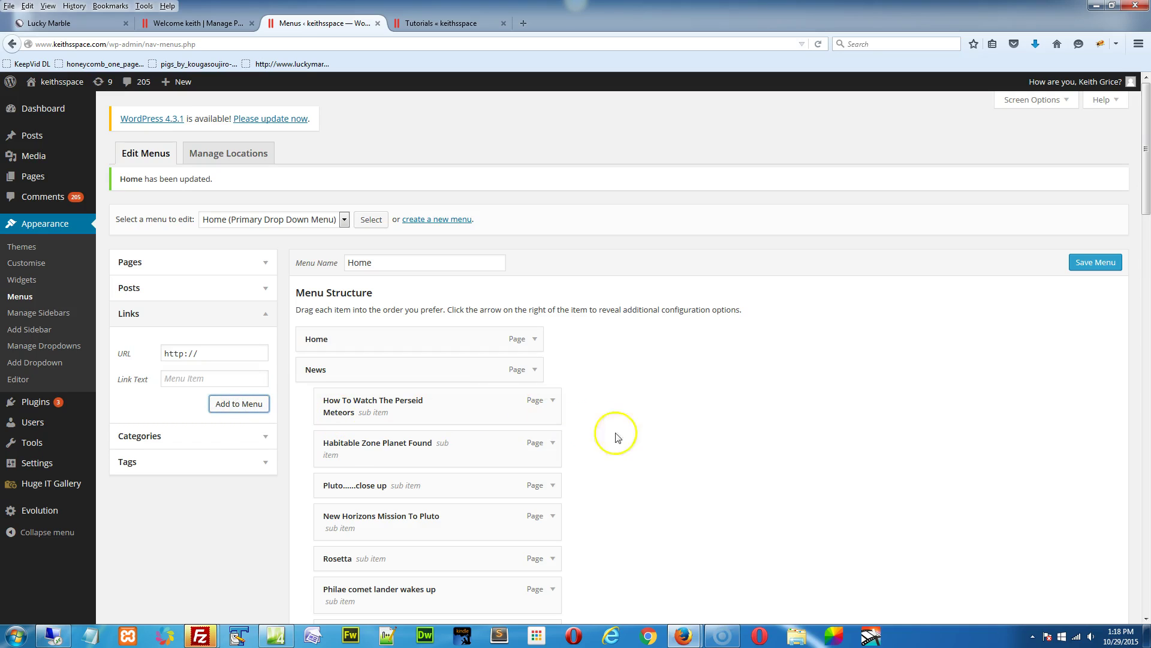
Move the custom News link up to directly below Home, with the News page nested under it as a sub-item
scroll(665, 454, down, 18)
scroll(637, 507, down, 7)
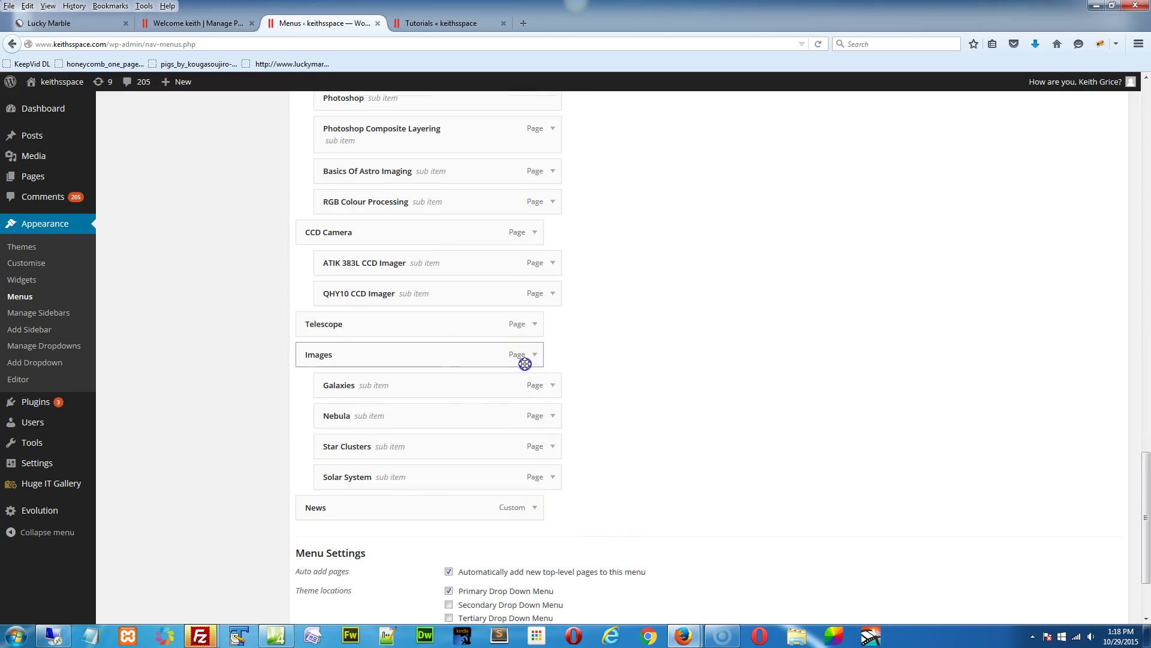
click(535, 233)
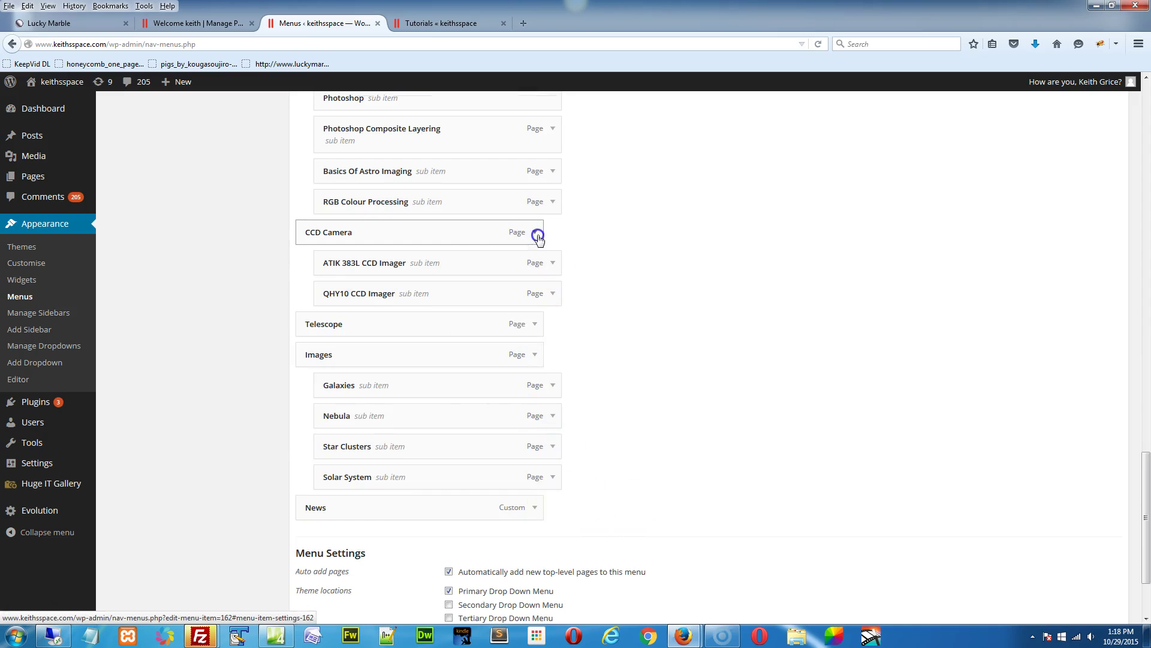
click(535, 234)
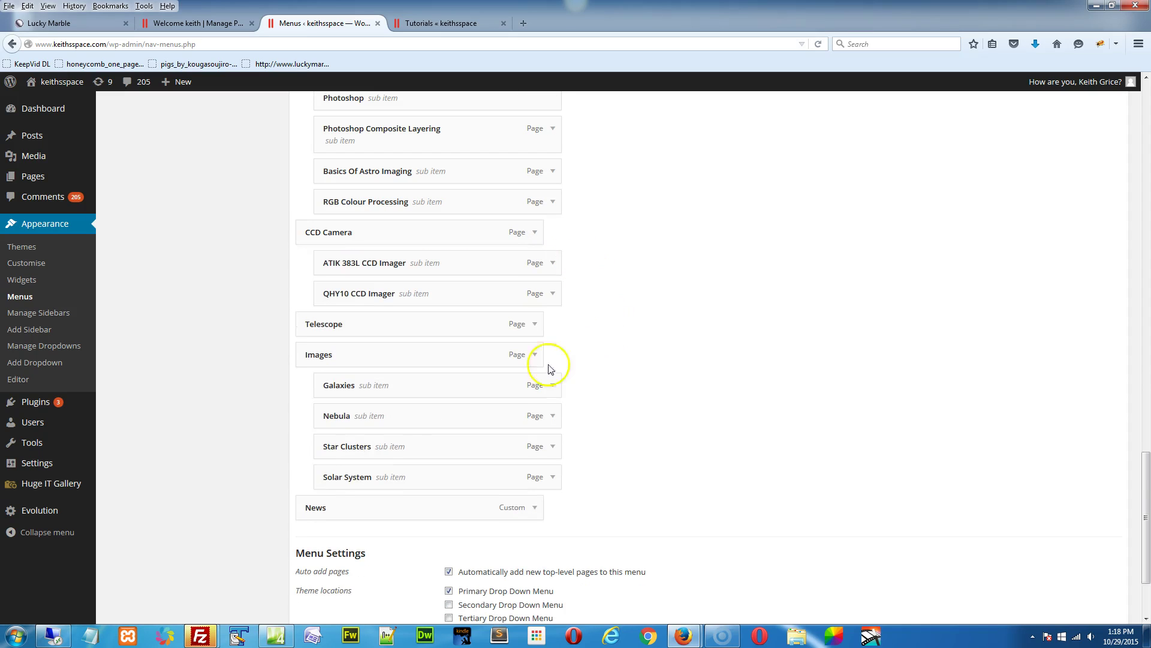
drag(350, 511, 354, 128)
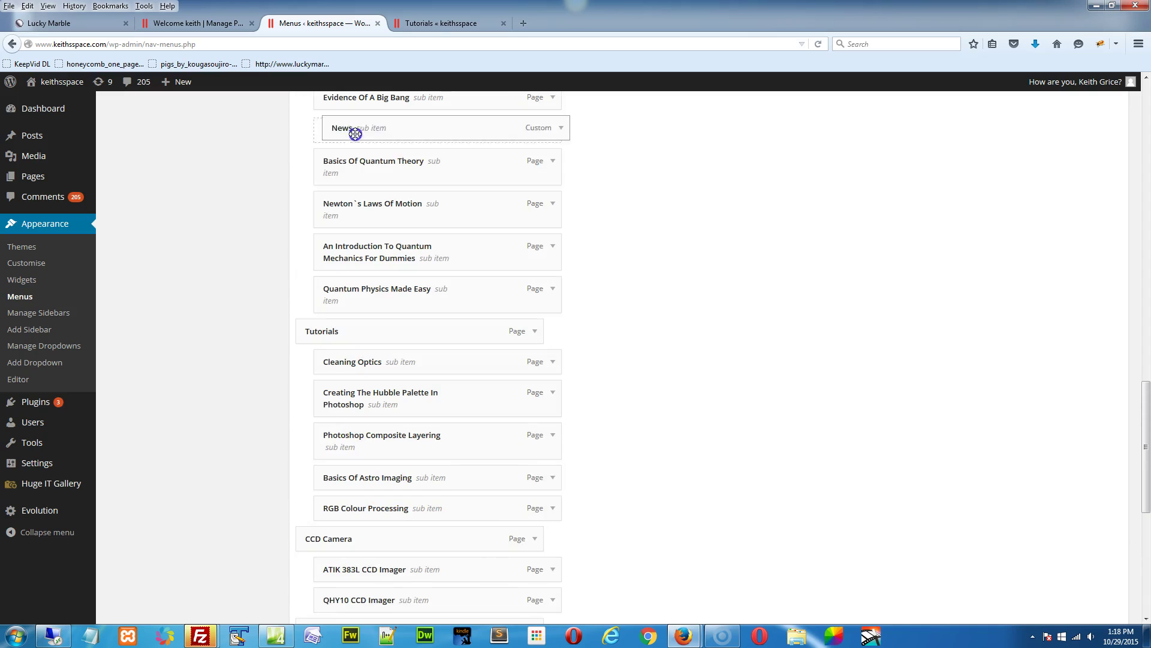
scroll(530, 432, up, 7)
drag(357, 538, 339, 267)
scroll(651, 432, up, 4)
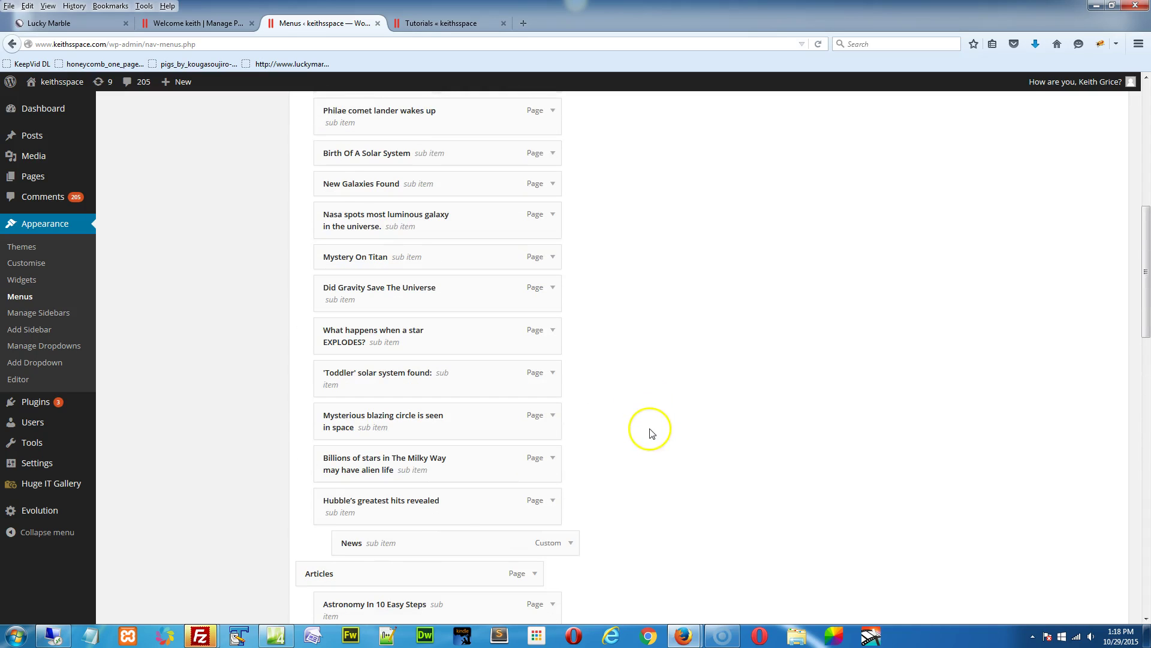
drag(388, 542, 366, 157)
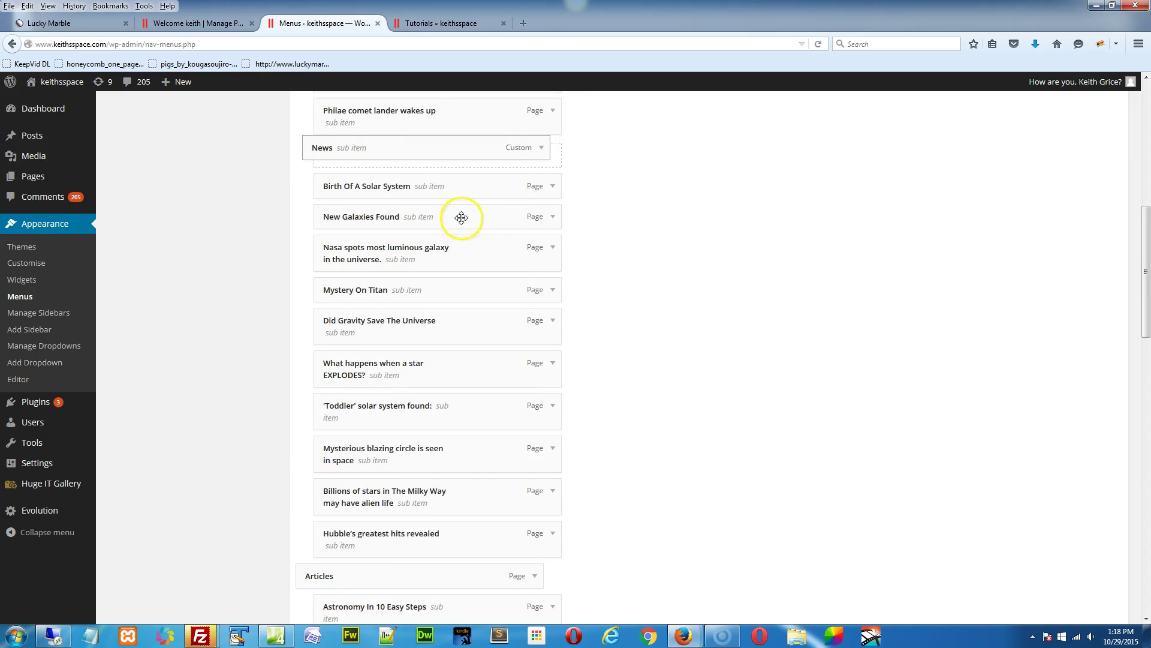
scroll(622, 377, up, 5)
drag(355, 496, 349, 271)
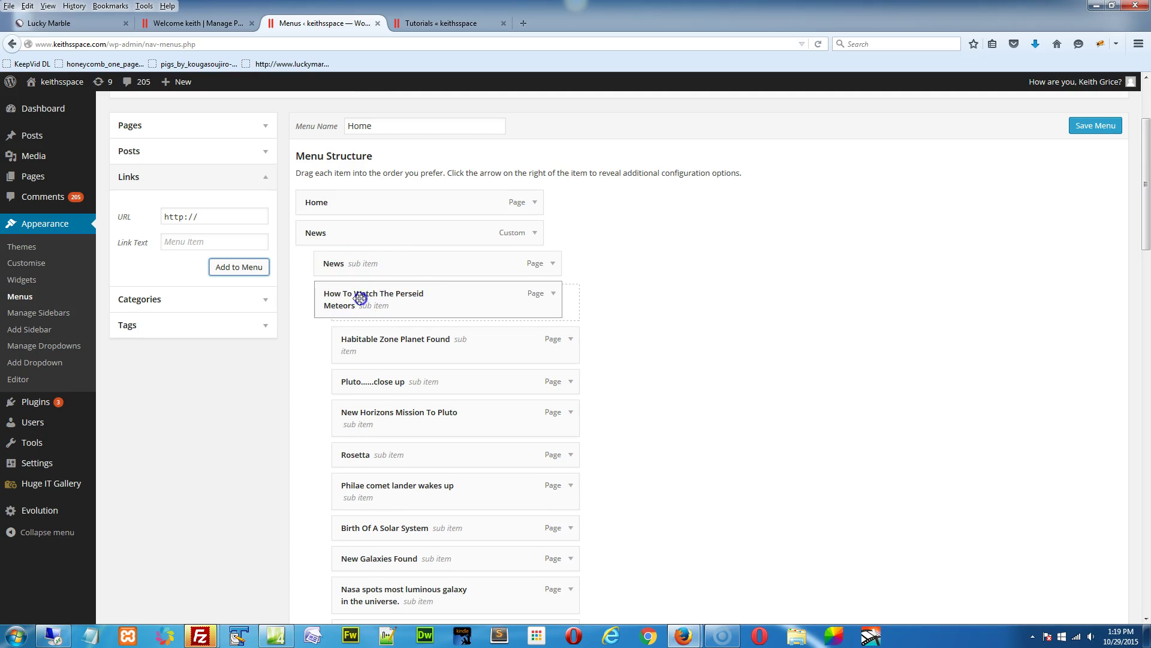
Outdent the news article items one level so they sit directly under the custom News link, alongside the News page
drag(371, 302, 332, 303)
mouse_move(373, 343)
mouse_down()
mouse_move(349, 341)
mouse_move(366, 353)
mouse_up()
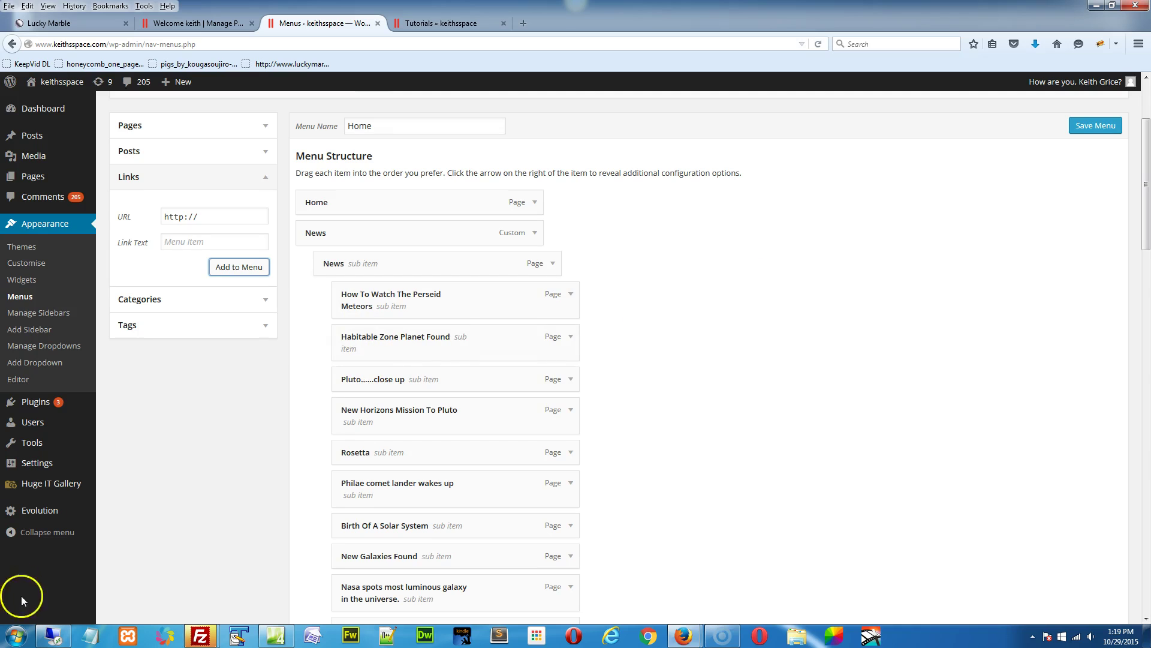
scroll(614, 486, down, 5)
drag(414, 288, 367, 264)
drag(367, 324, 333, 289)
drag(367, 355, 325, 325)
drag(363, 382, 291, 356)
drag(349, 424, 327, 390)
drag(392, 453, 343, 423)
drag(379, 499, 393, 470)
scroll(368, 430, down, 5)
drag(386, 271, 330, 241)
drag(386, 310, 320, 284)
drag(378, 366, 328, 333)
drag(360, 393, 362, 263)
Inspect the navigation label of the News page sub-item and collapse its settings
click(553, 263)
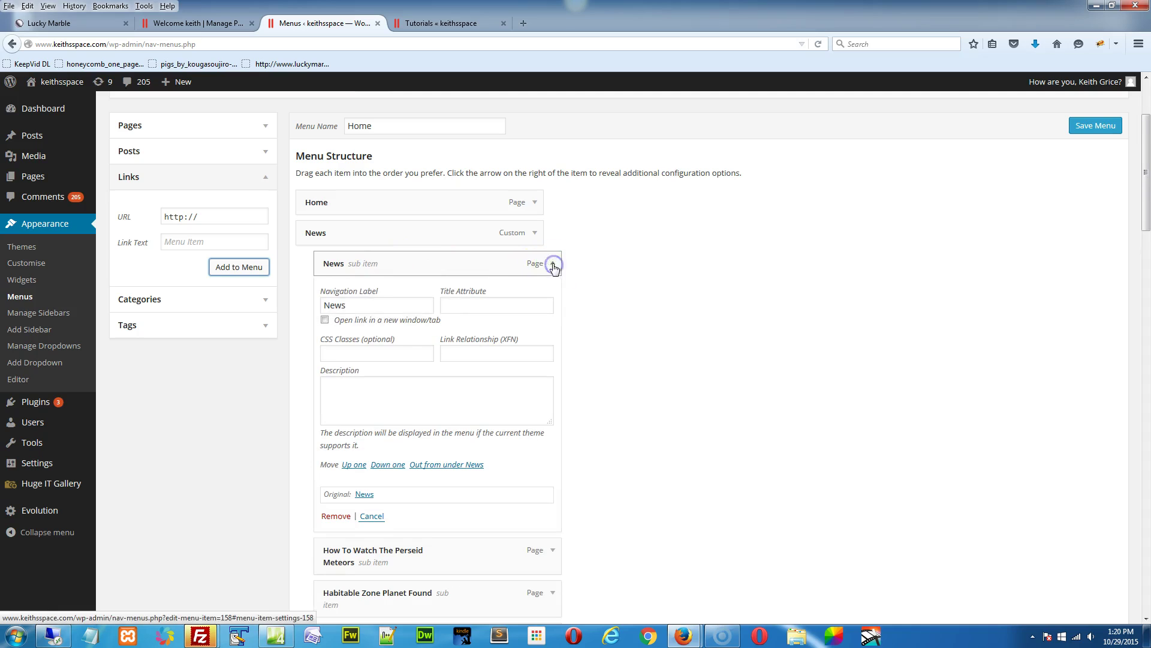
click(363, 306)
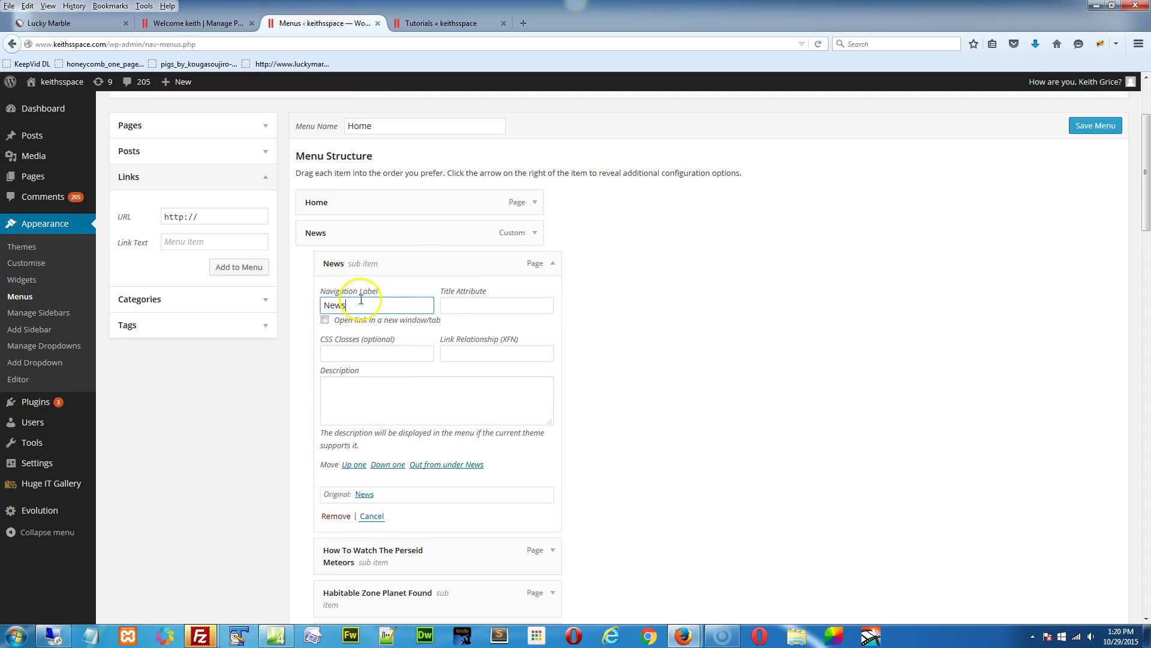
click(549, 264)
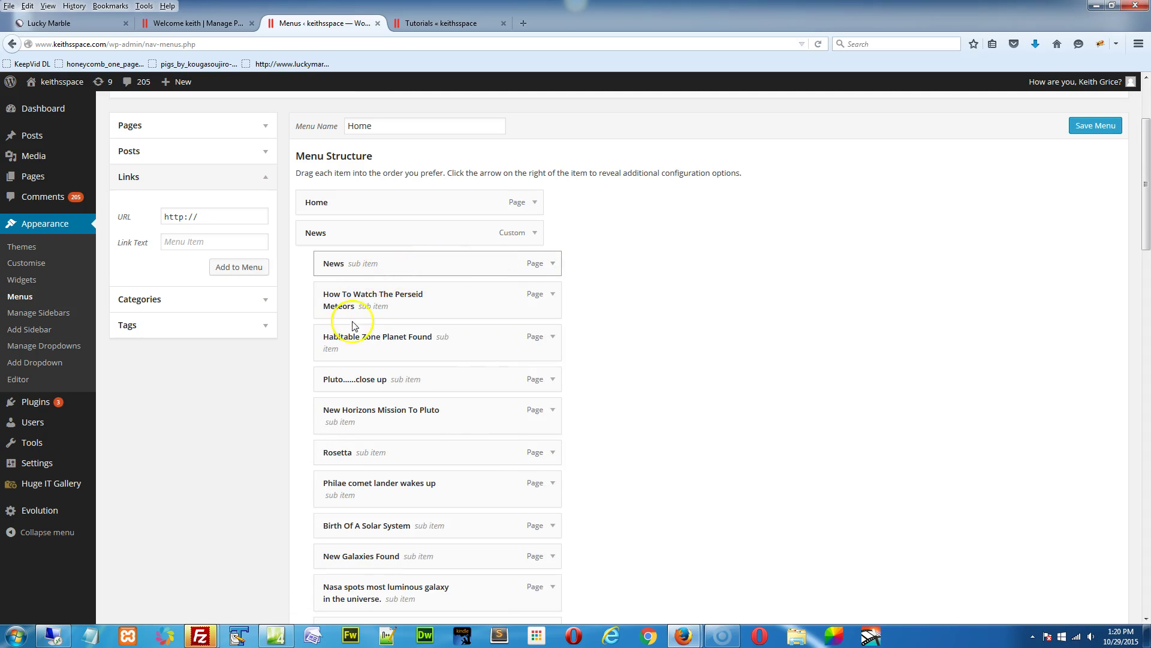
Save the Home menu and switch to the live site's Tutorials page
click(1093, 127)
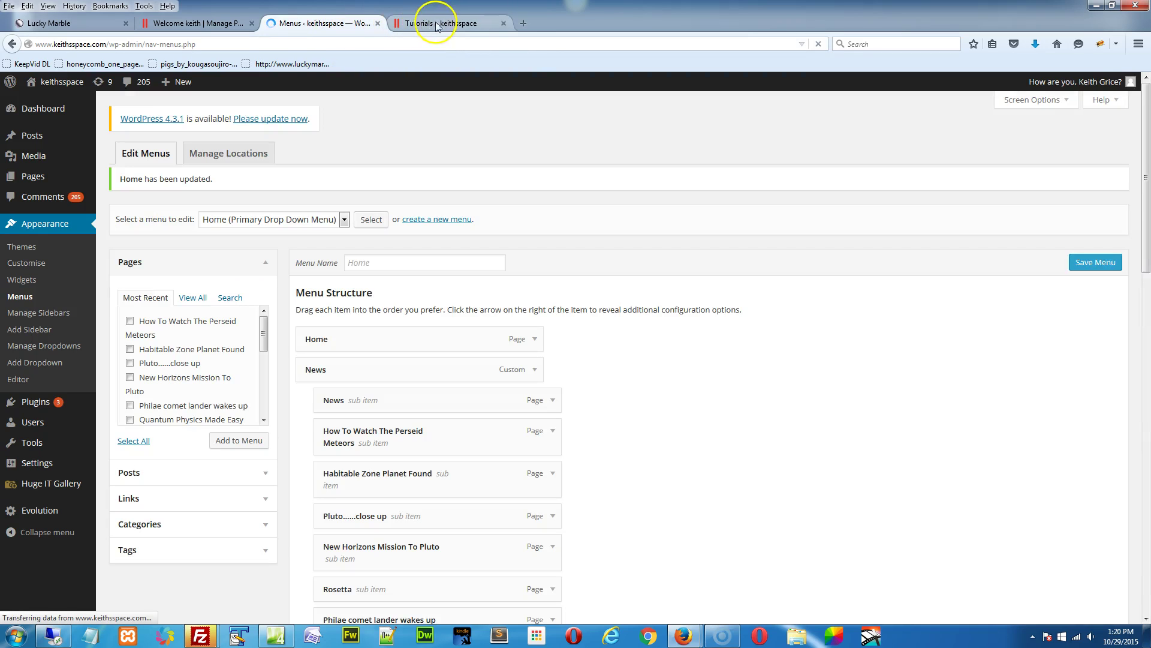
click(414, 24)
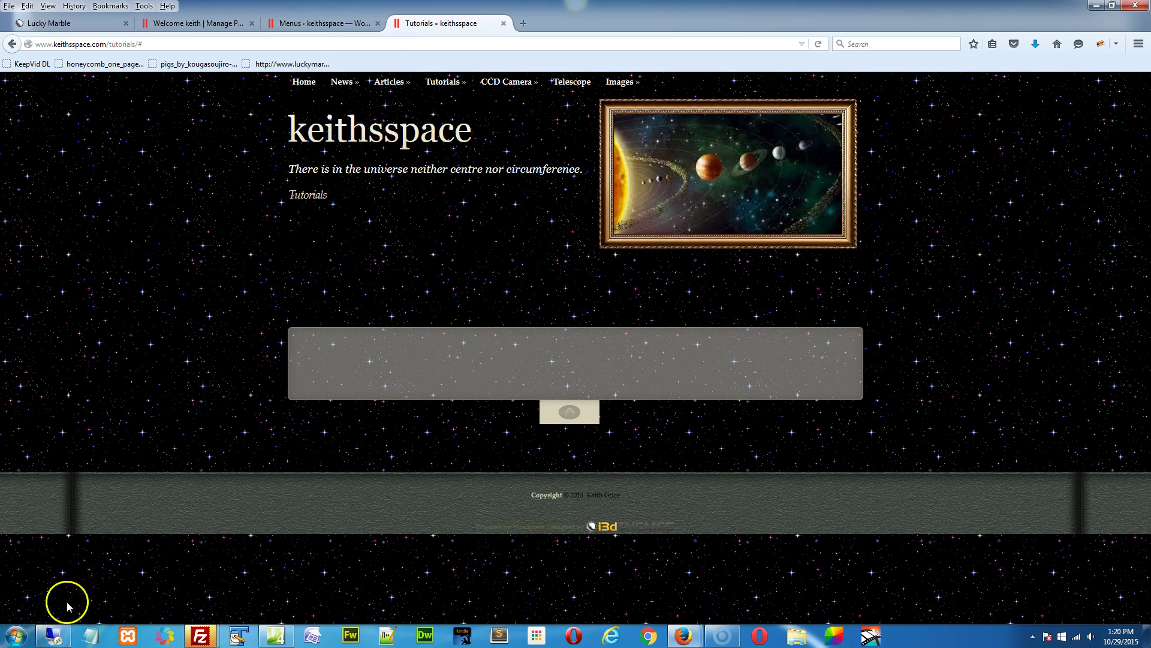
Test the top-level News link on the live site and open the News page from its sub-items
mouse_move(345, 86)
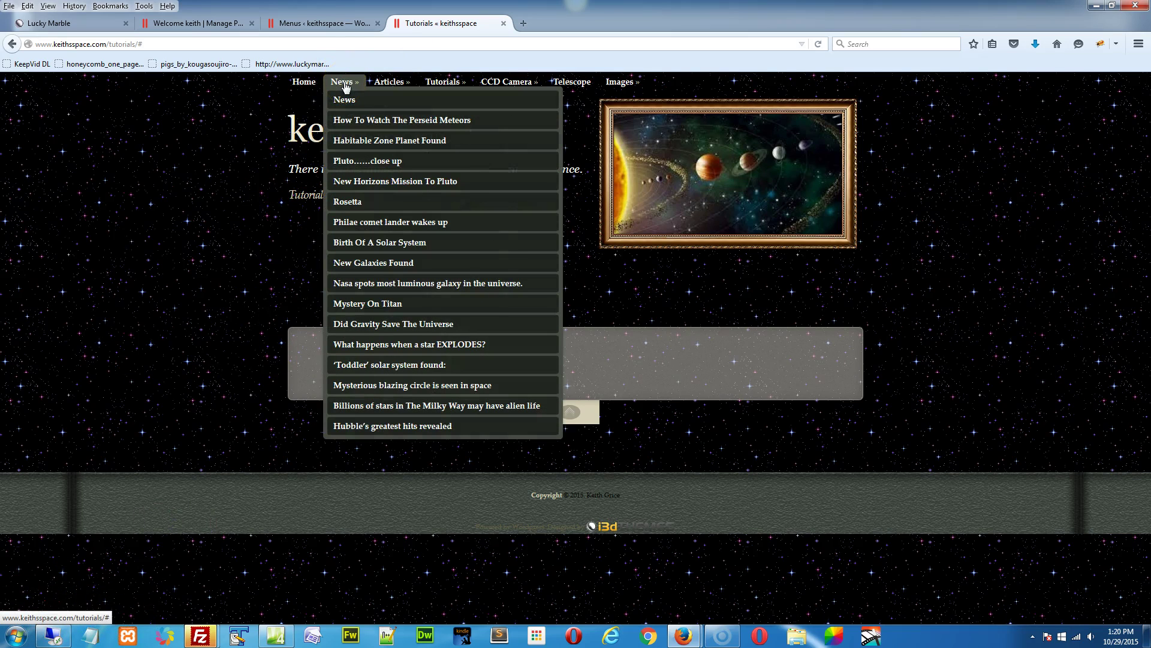
click(346, 85)
click(350, 103)
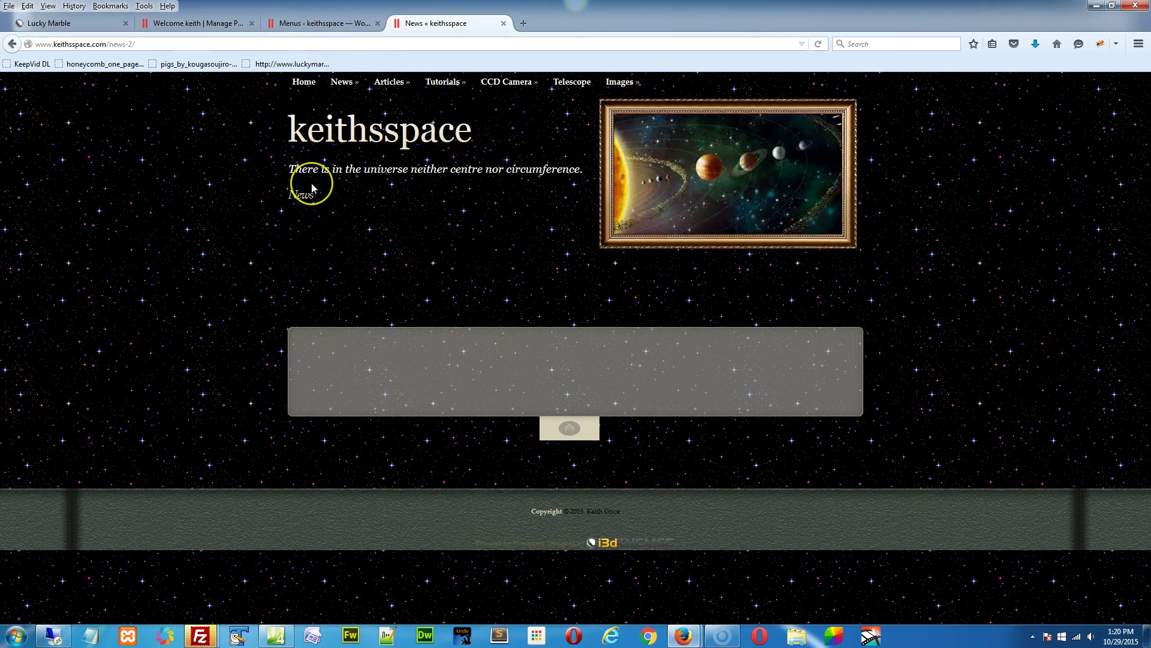
mouse_move(344, 86)
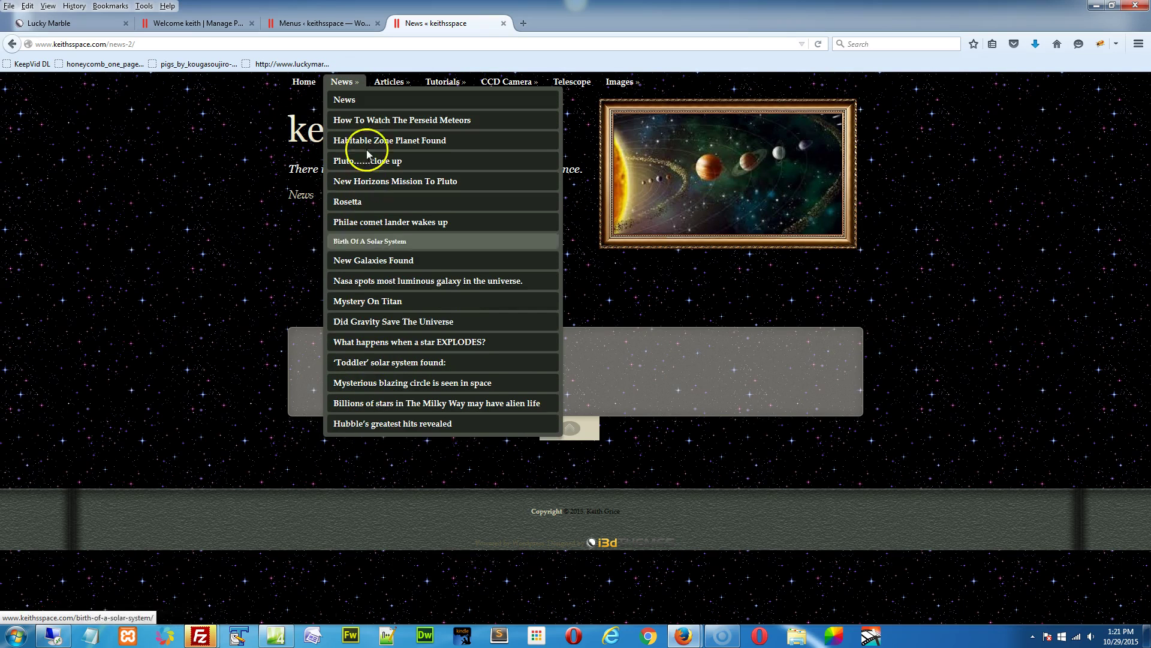
click(351, 86)
click(346, 84)
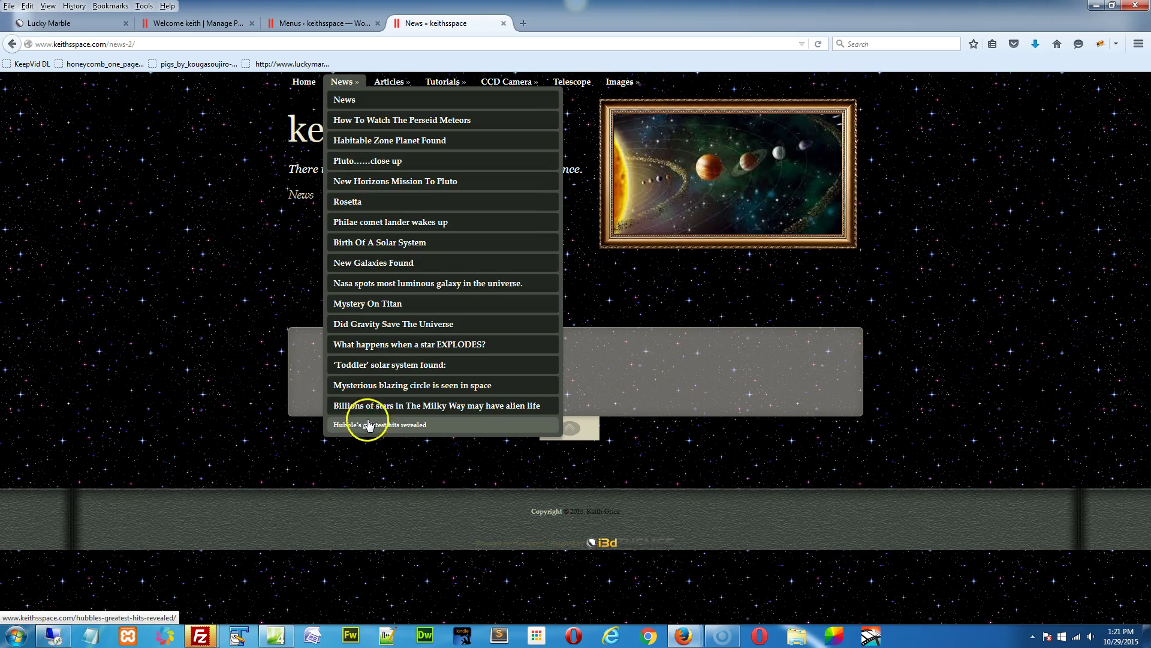
Open the top-level Articles and CCD Camera pages on the live site to compare them with the News link
click(386, 82)
mouse_move(437, 83)
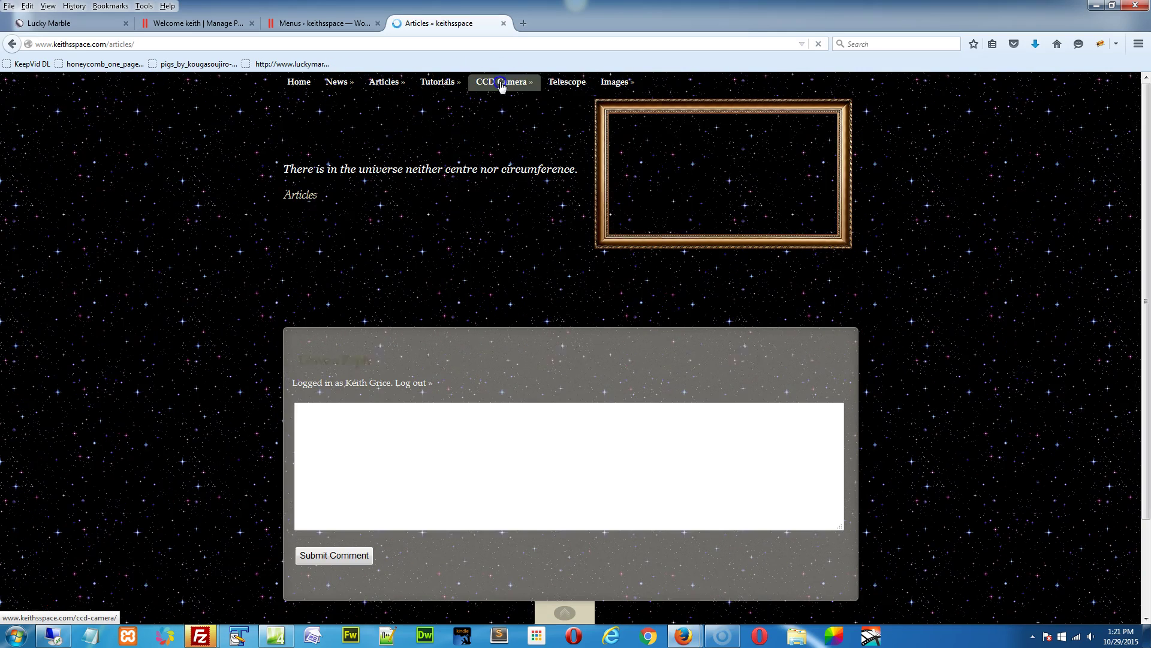
click(507, 82)
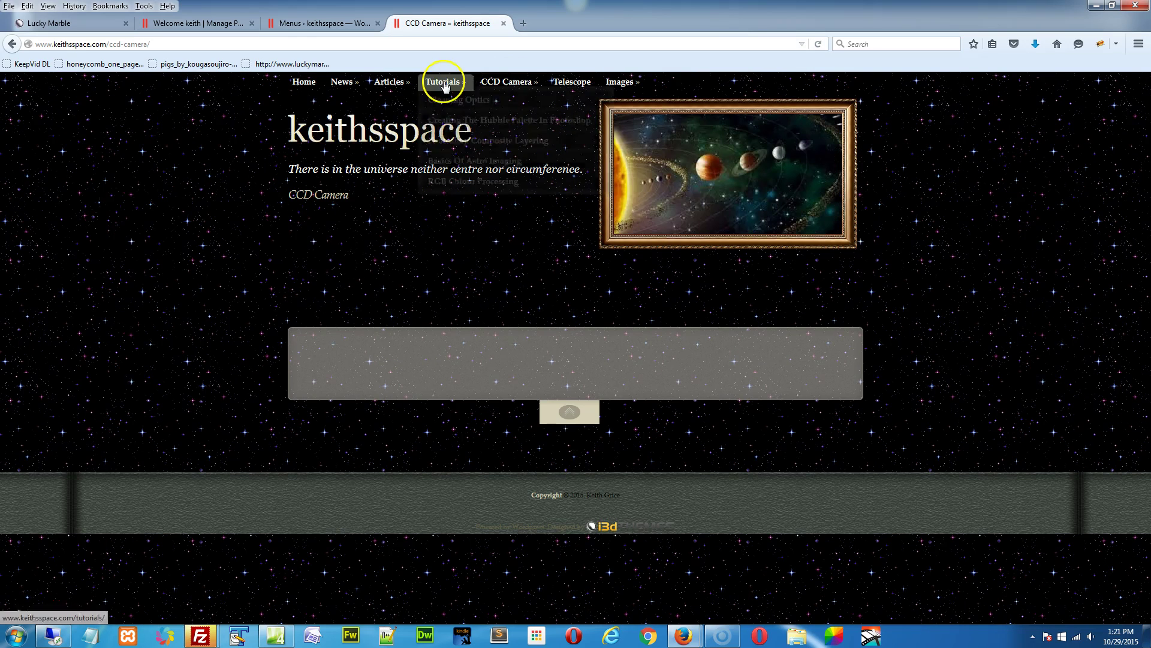
mouse_move(381, 88)
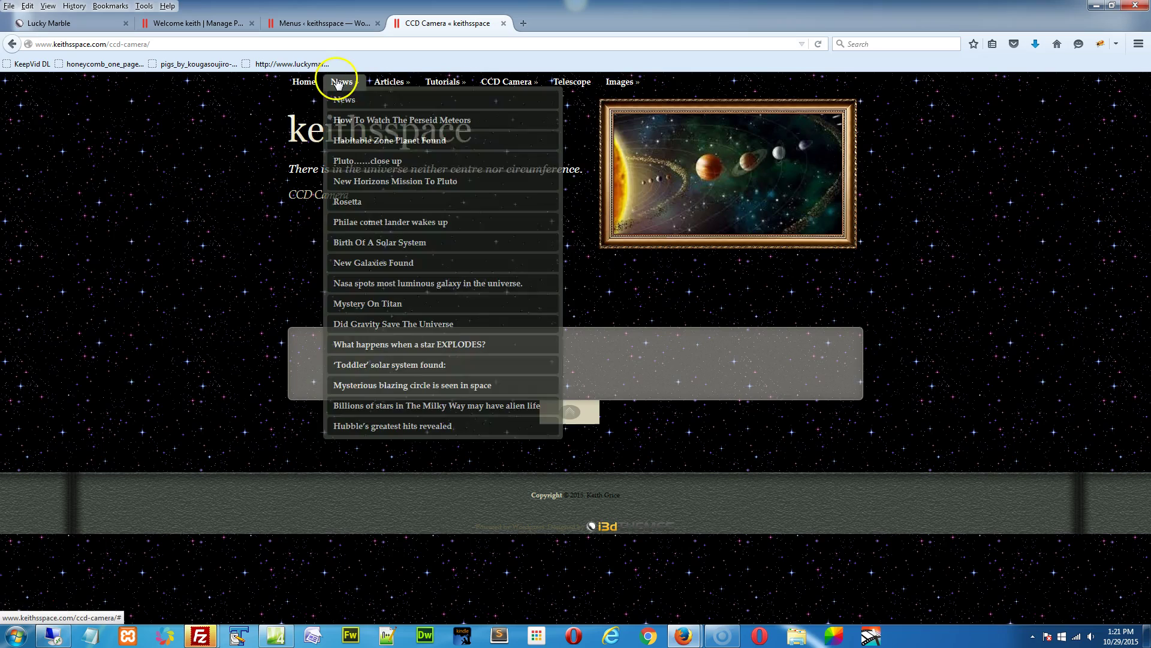